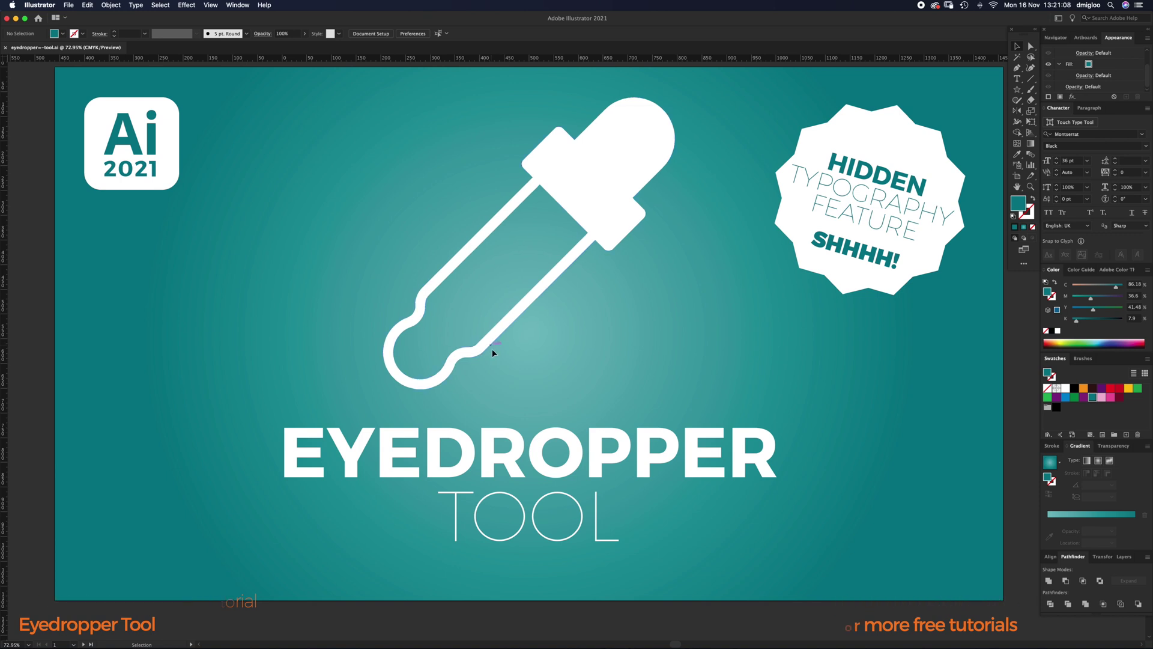
Enter and leave artboard editing mode, then scroll down to the shapes artboard.
click(378, 35)
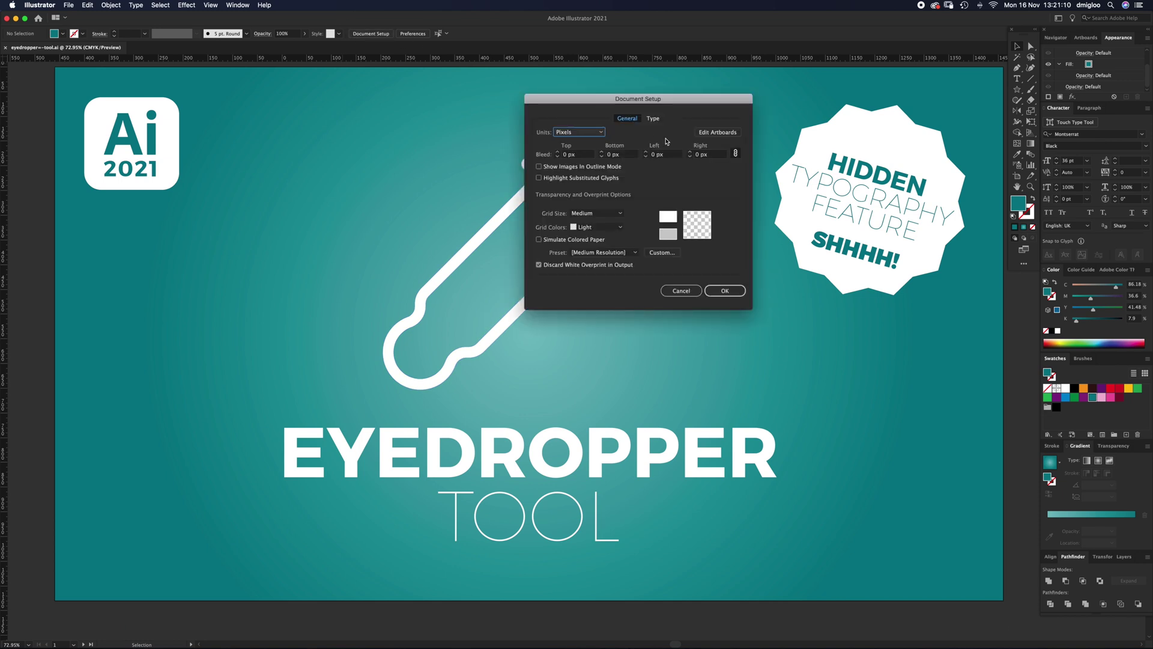
click(715, 134)
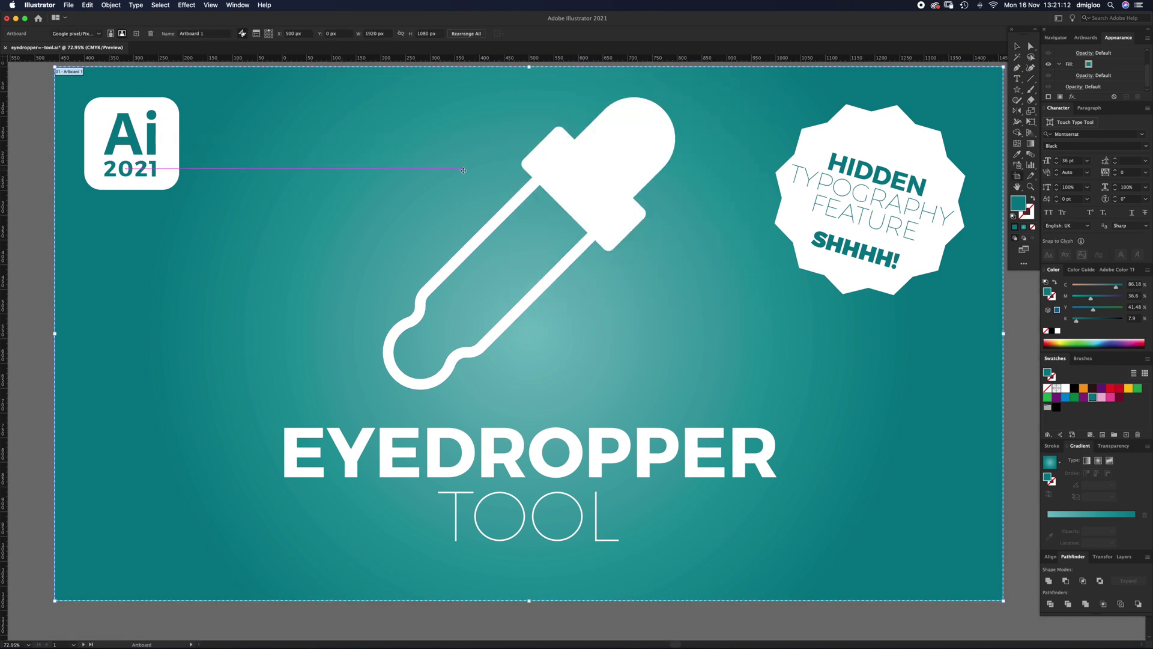
key(Escape)
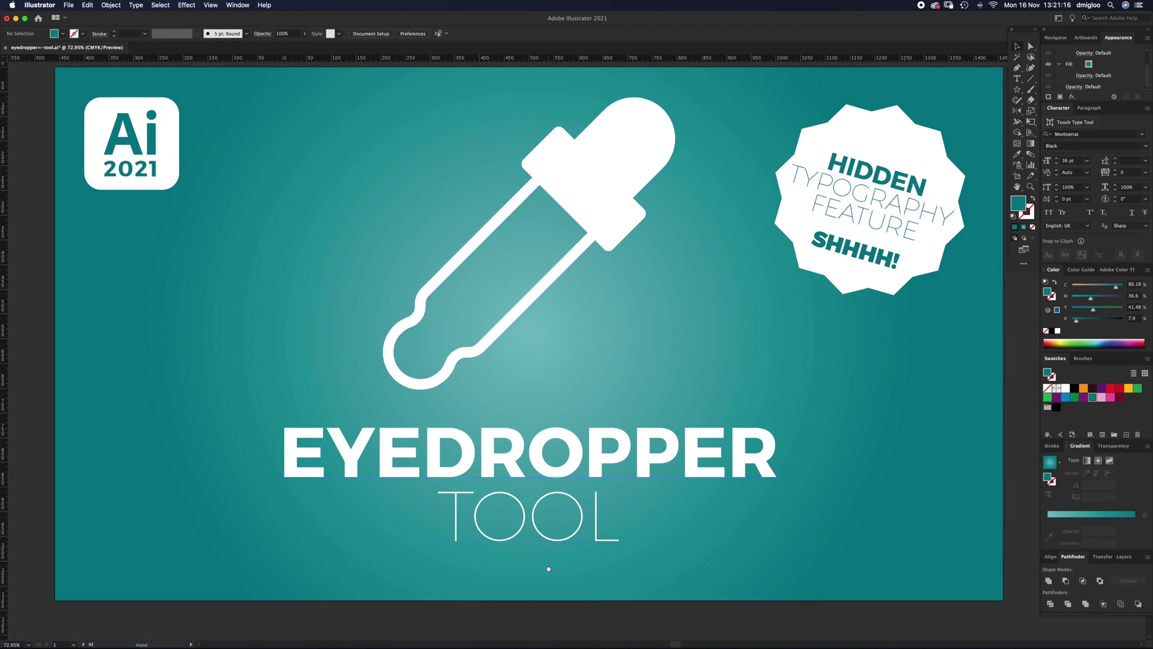
scroll(549, 568, down, 10)
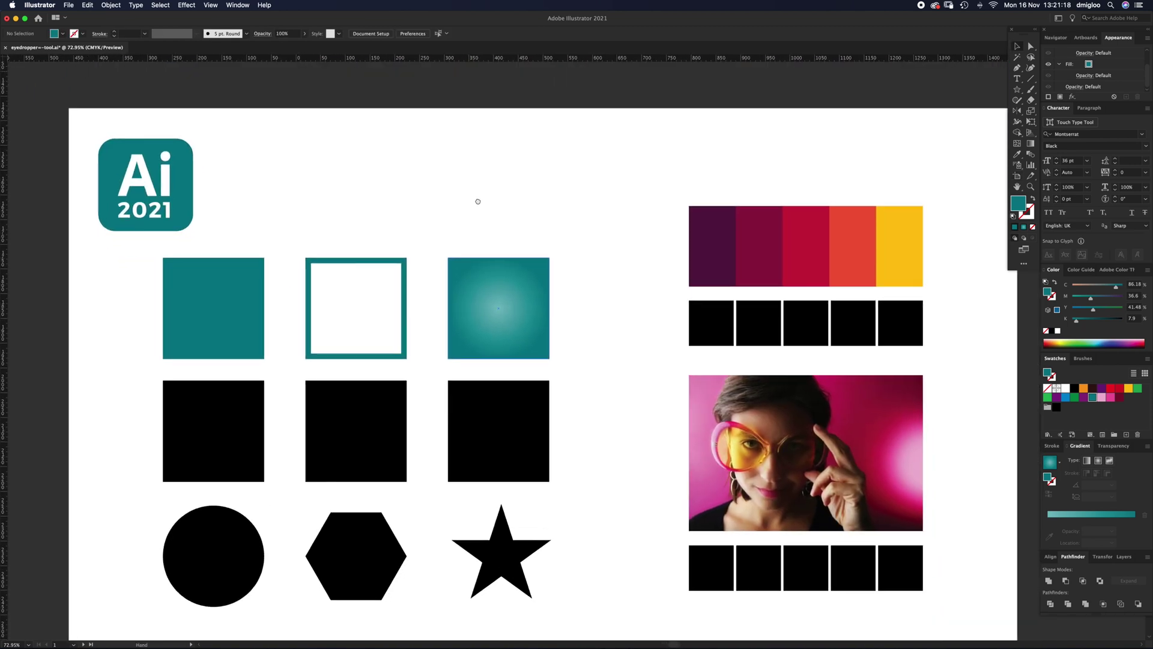
scroll(478, 201, down, 1)
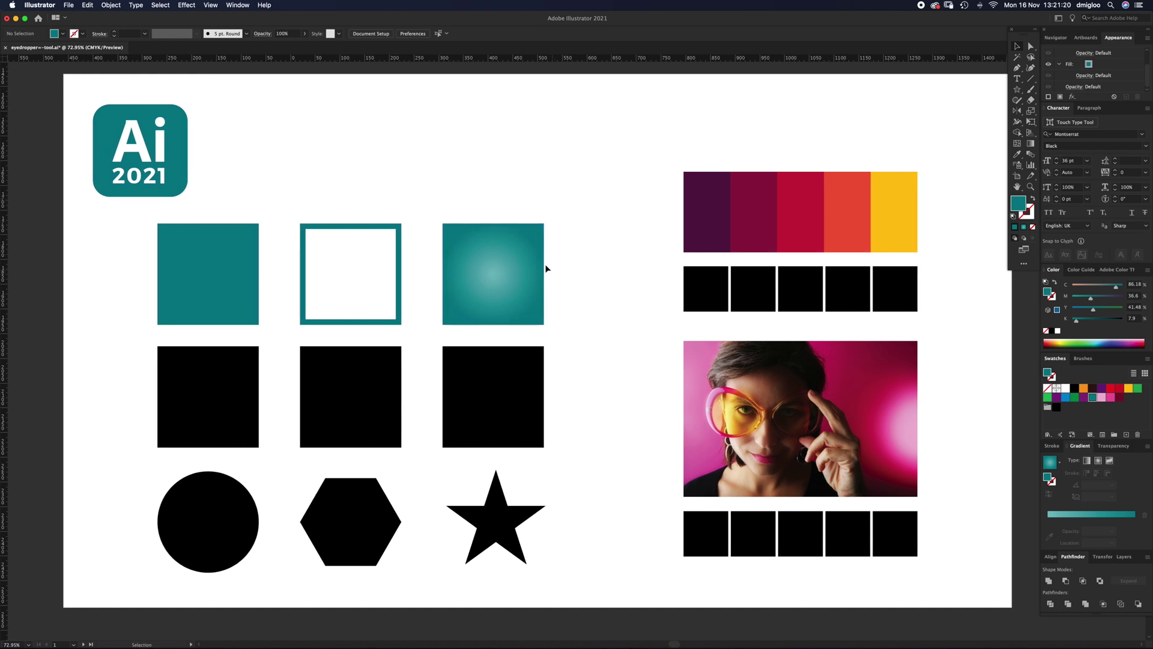
Select the three top-row teal squares, then the solid teal square alone.
drag(150, 290, 571, 309)
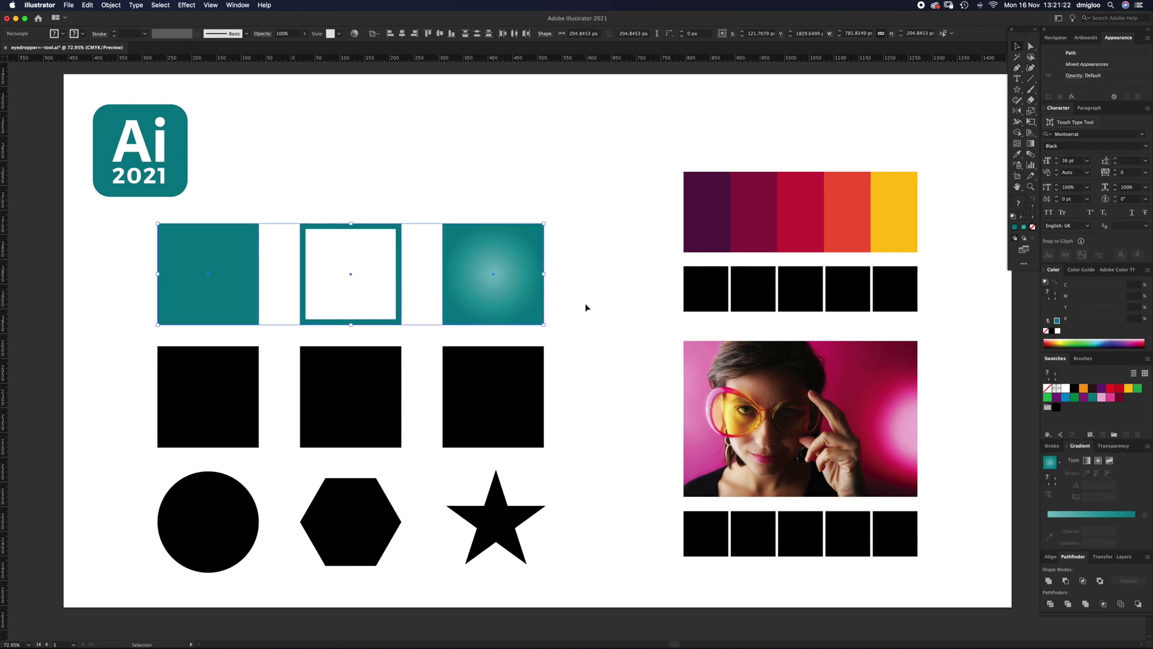
click(587, 304)
click(240, 295)
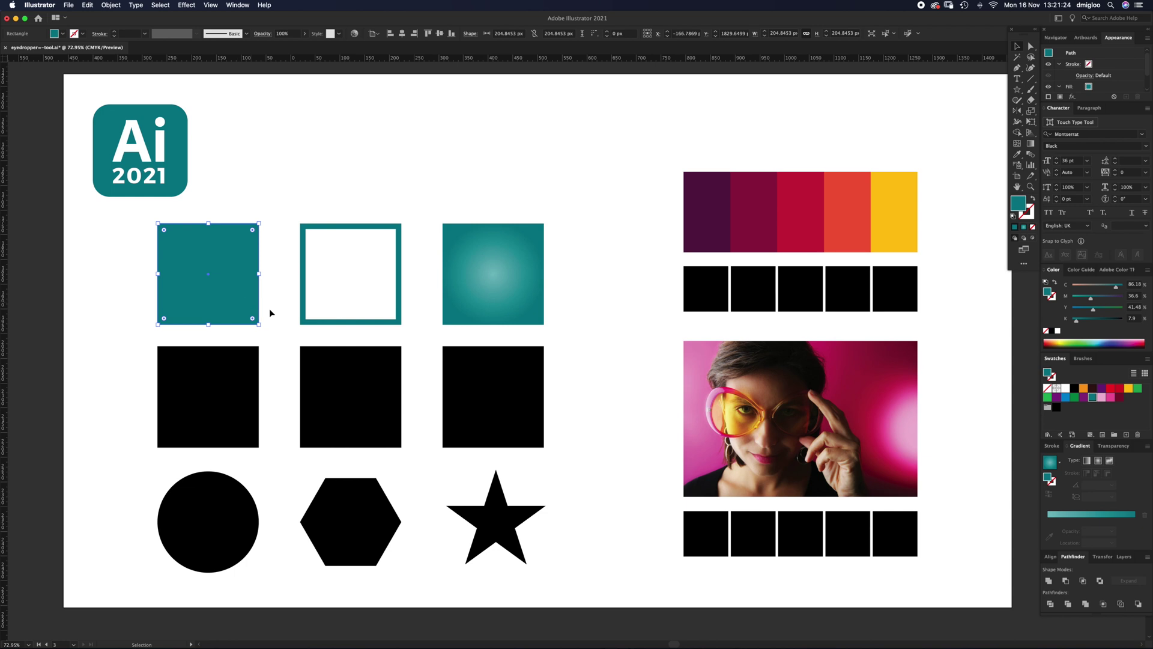
Draw and delete a test square beside the logo, then select the middle-row black squares.
click(1018, 92)
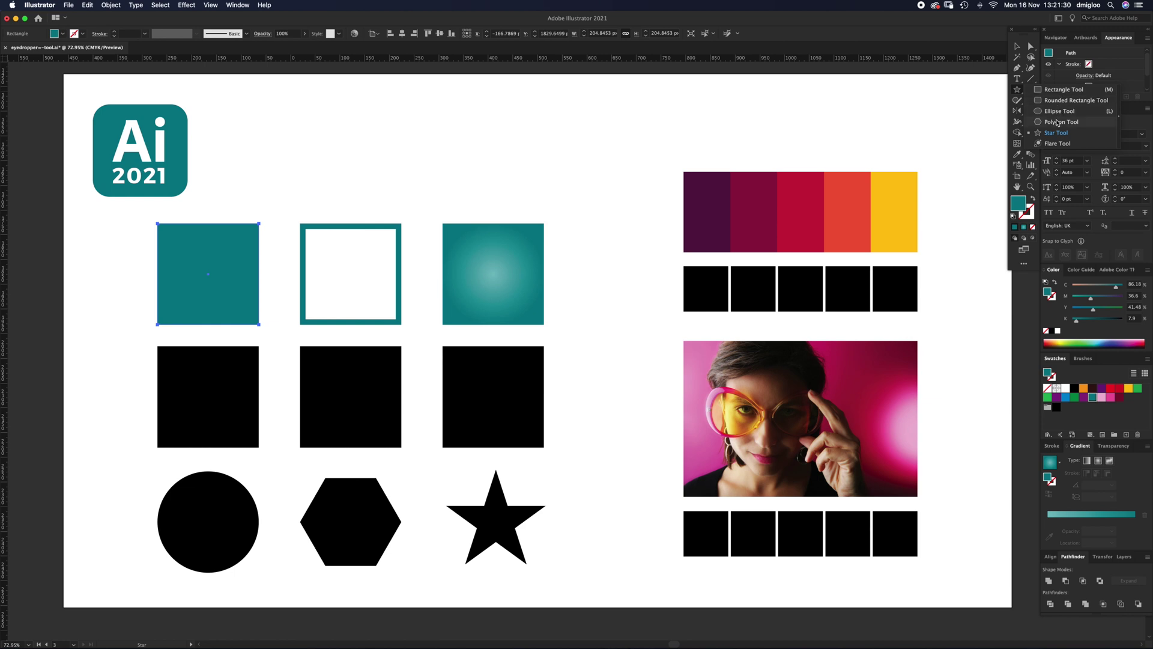
click(1063, 89)
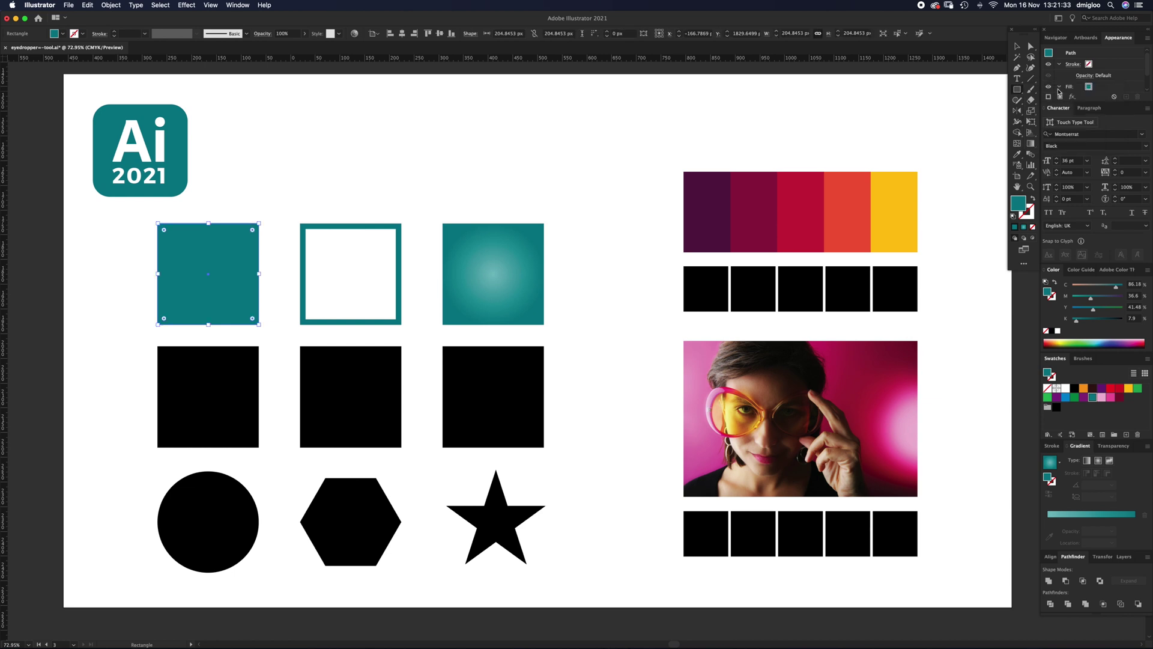
click(240, 197)
click(30, 110)
mouse_move(269, 128)
mouse_down()
mouse_move(304, 167)
mouse_move(305, 157)
mouse_move(318, 163)
mouse_move(311, 173)
mouse_up()
key(v)
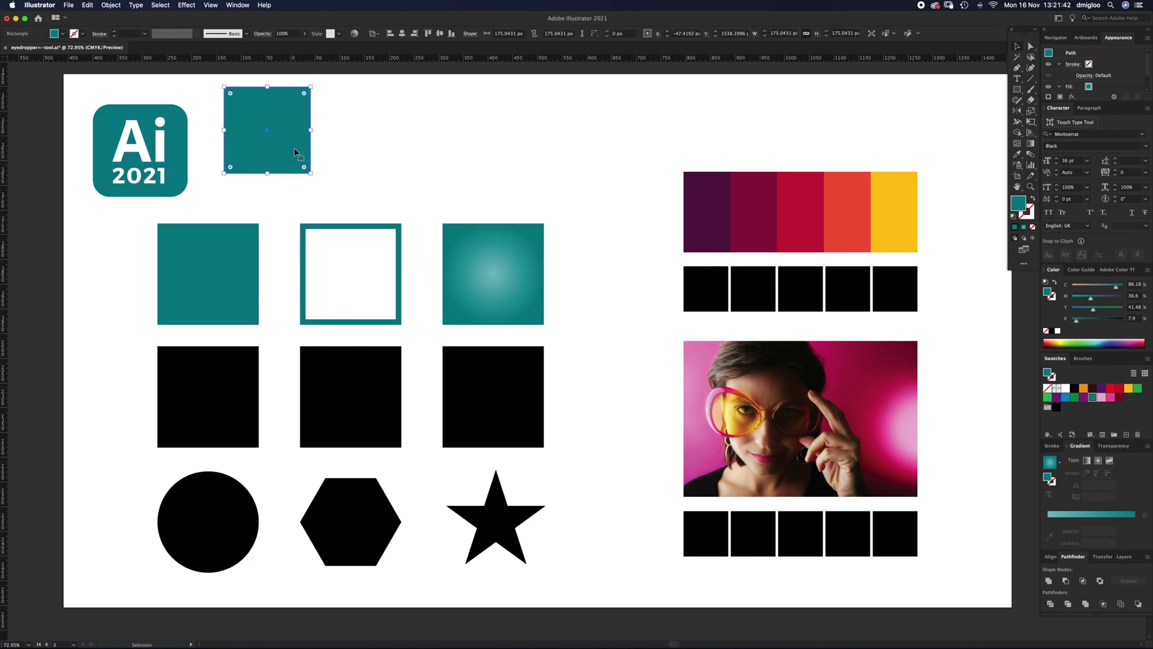
key(Delete)
drag(121, 398, 580, 394)
Give the three middle-row black squares the solid teal fill, teal outline and radial teal gradient.
click(588, 418)
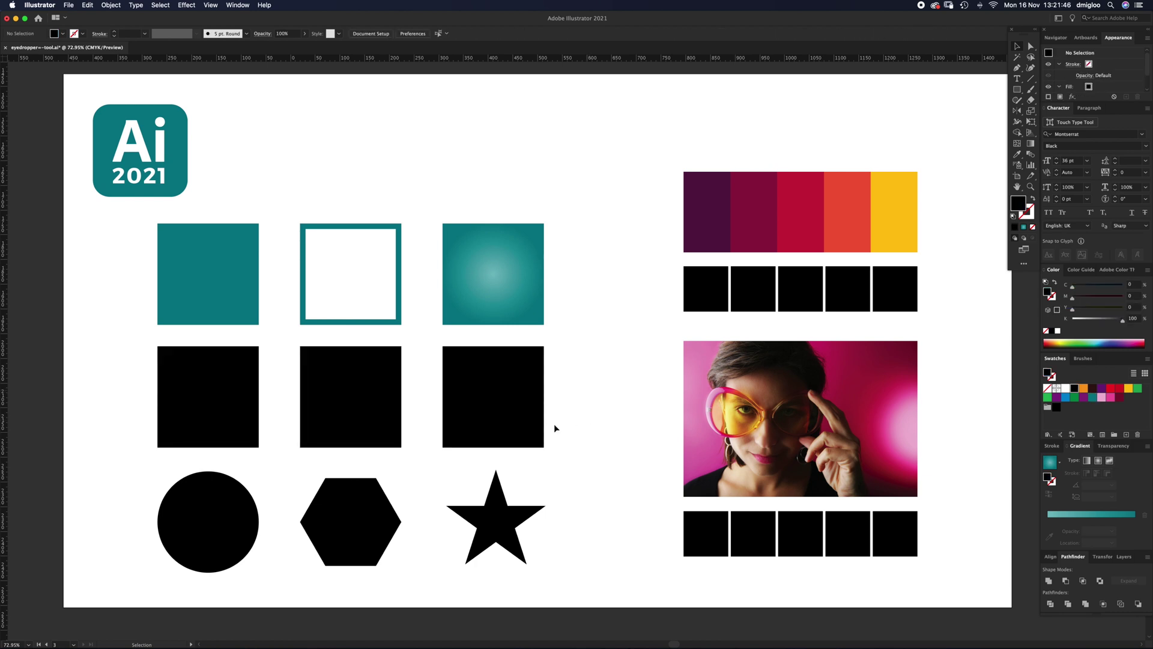
click(204, 429)
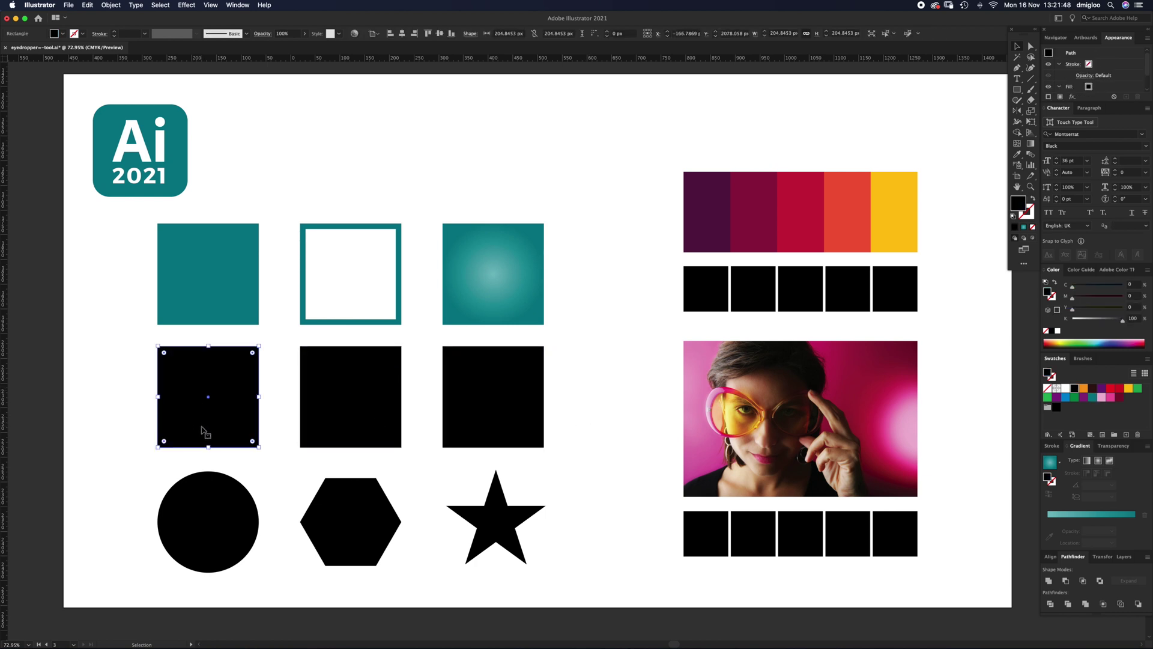
click(149, 434)
click(210, 416)
key(i)
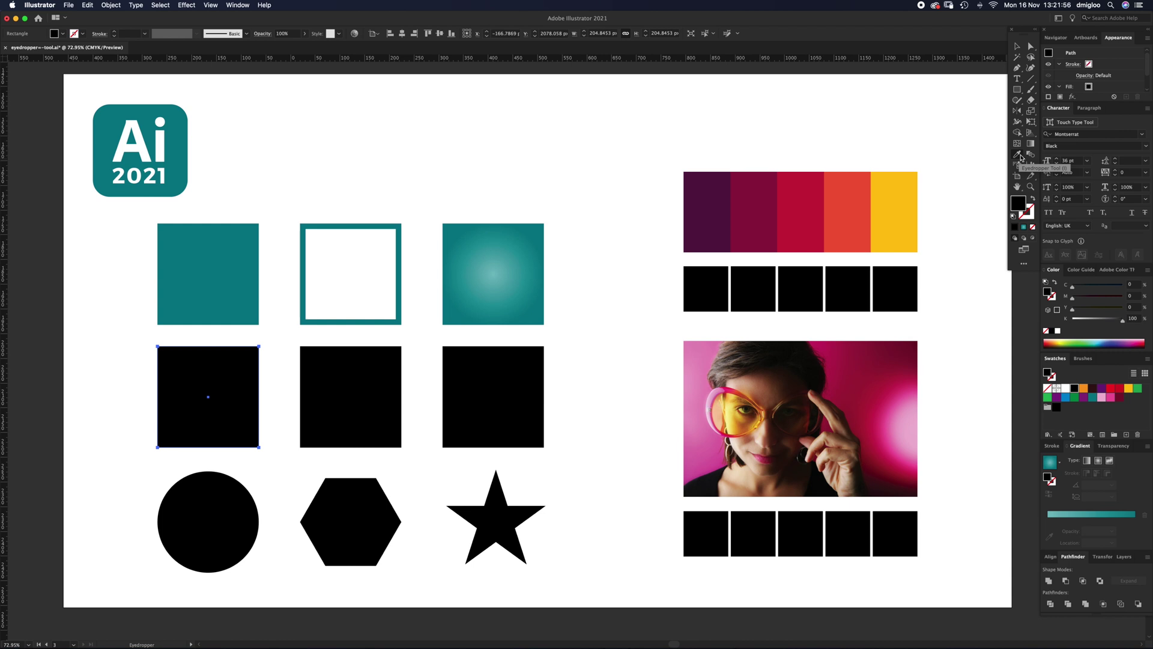
click(238, 293)
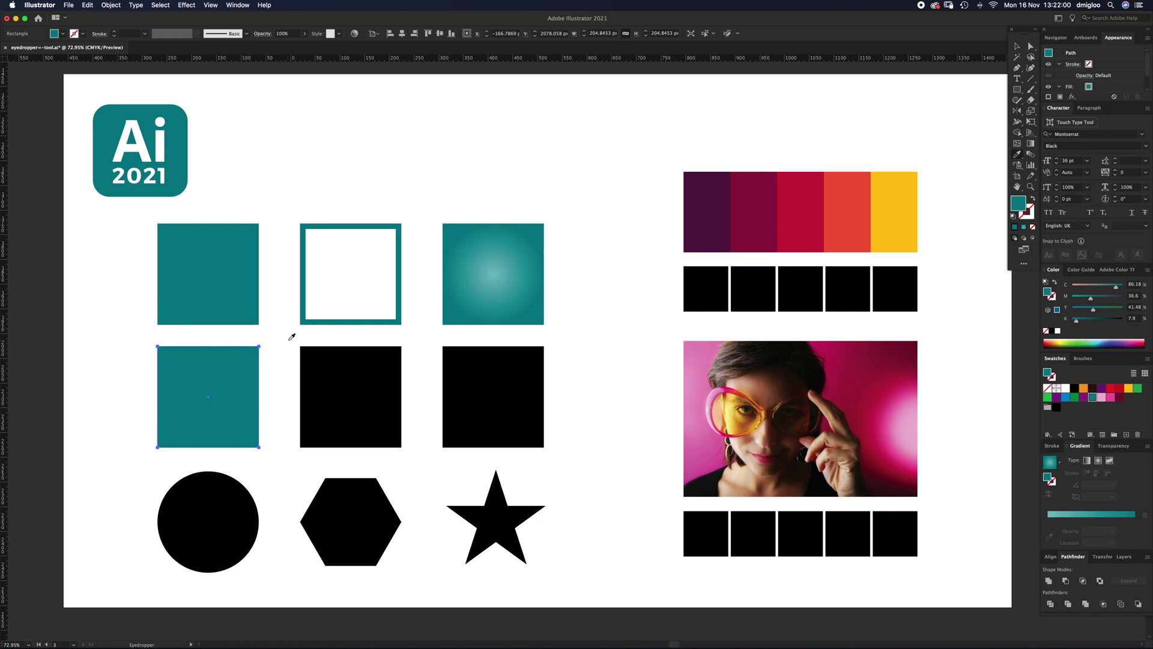
super+click(340, 366)
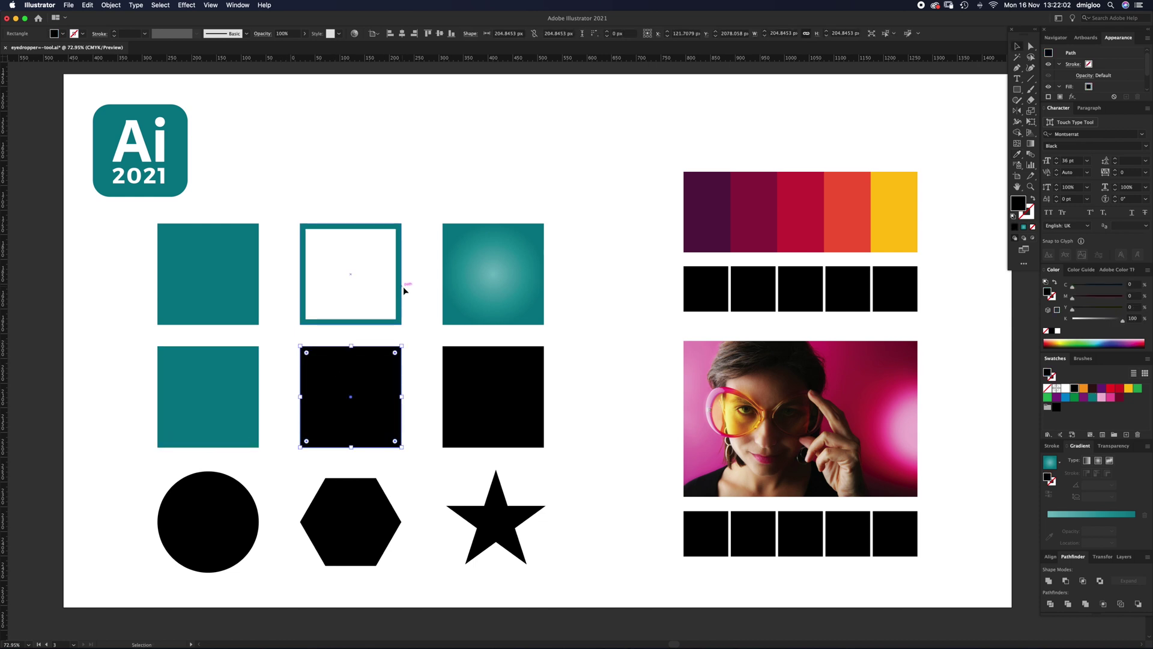
click(400, 308)
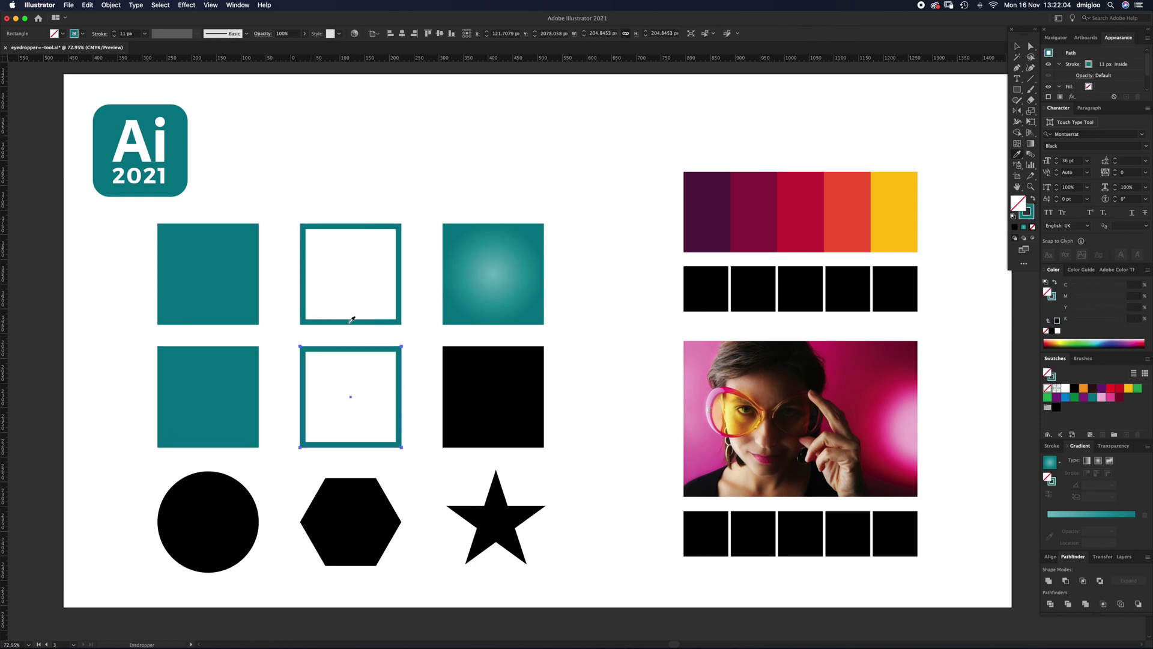
super+click(480, 363)
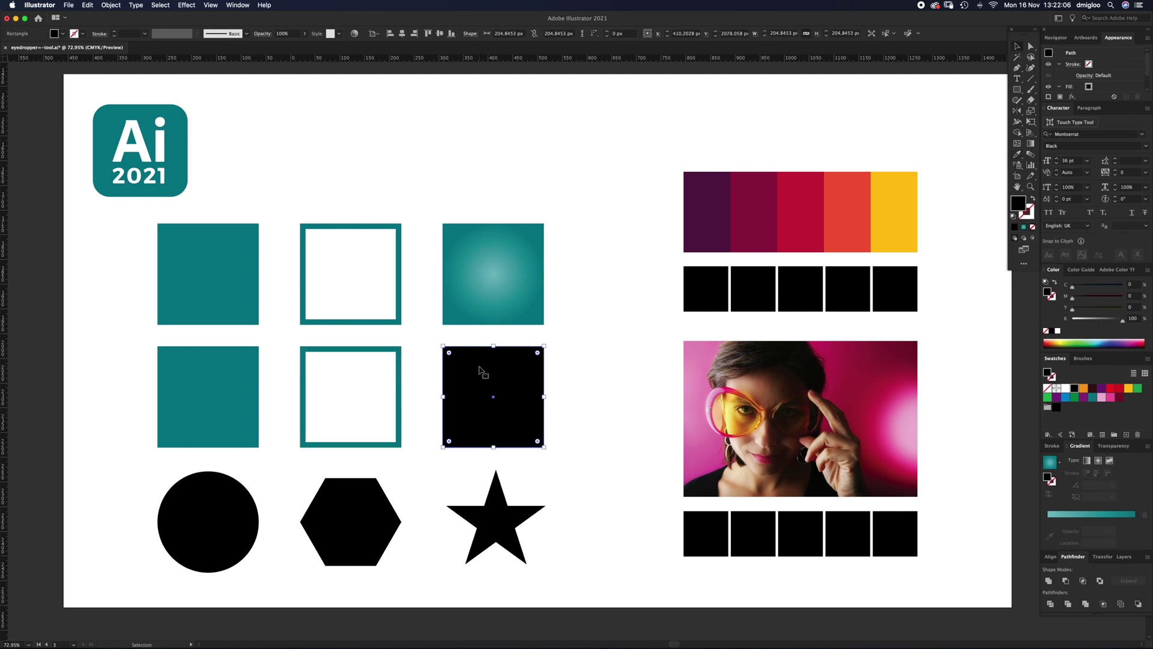
click(493, 313)
key(v)
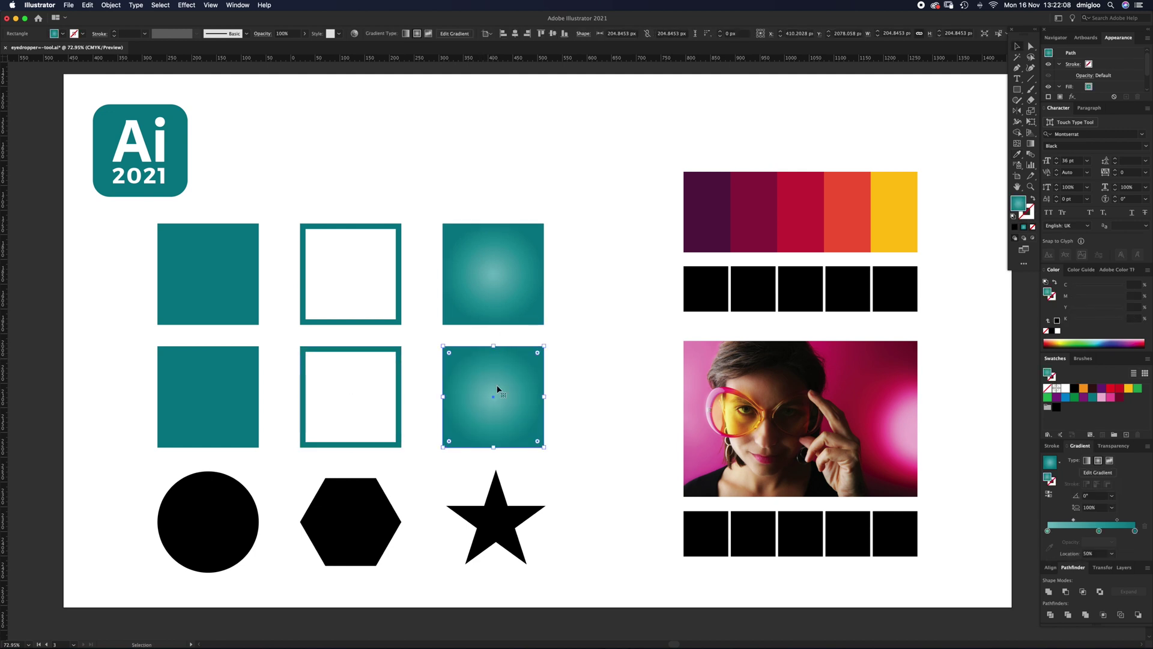
click(580, 360)
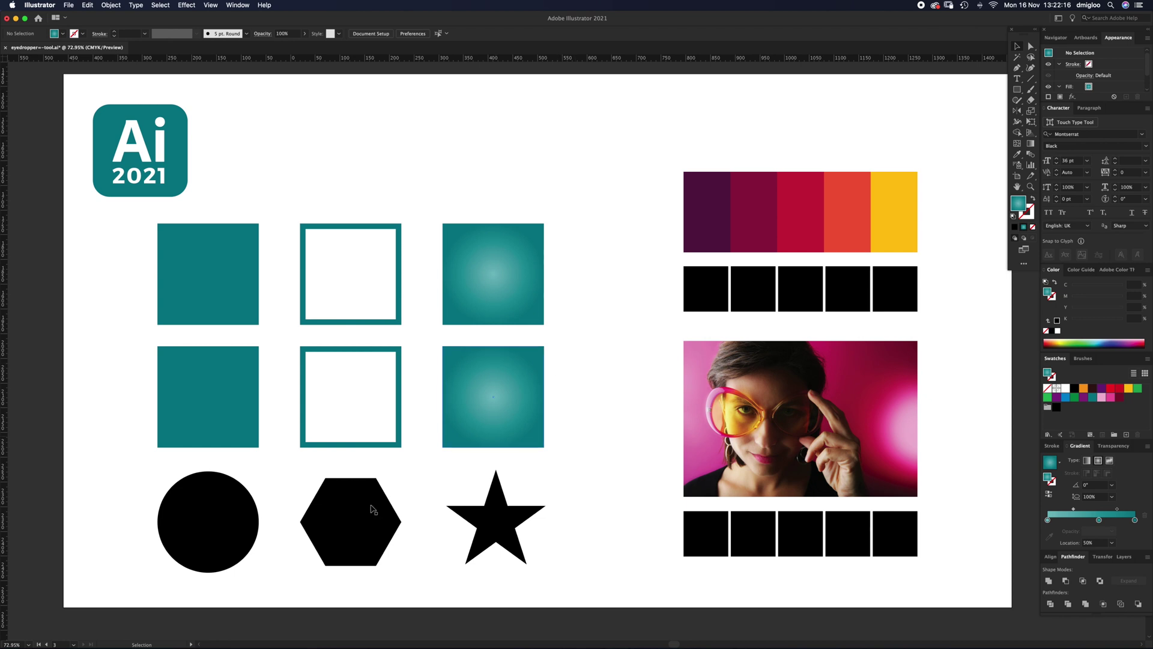
Apply the solid teal fill to the circle, teal outline to the hexagon, radial gradient to the star.
click(248, 521)
key(i)
click(239, 404)
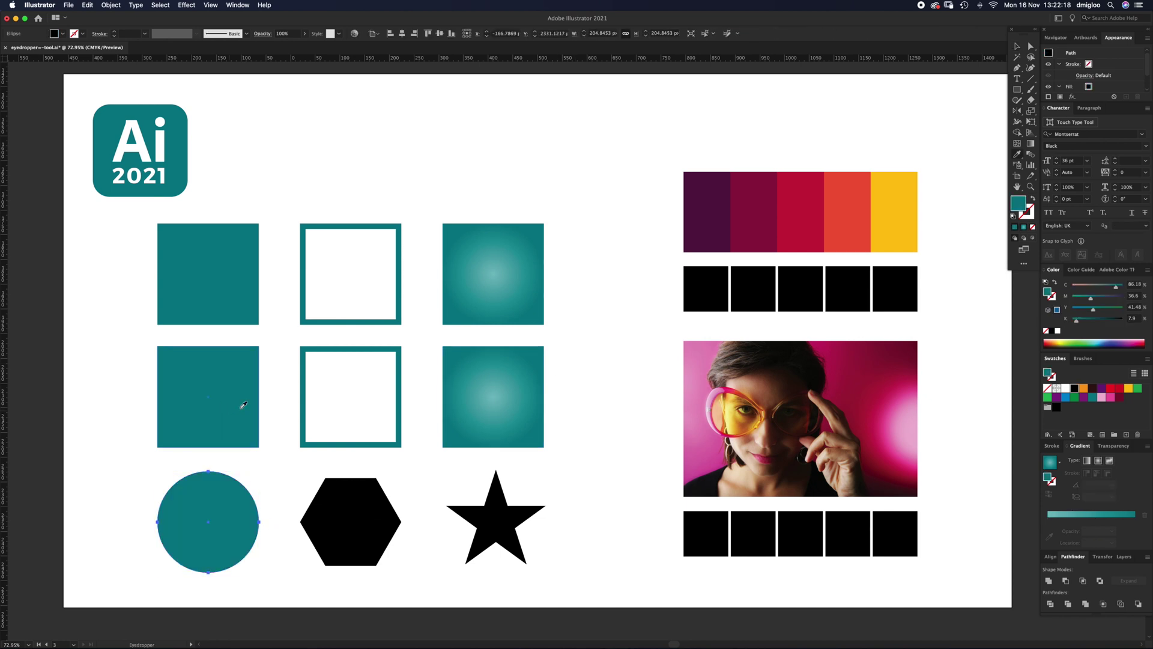
super+click(366, 491)
click(397, 438)
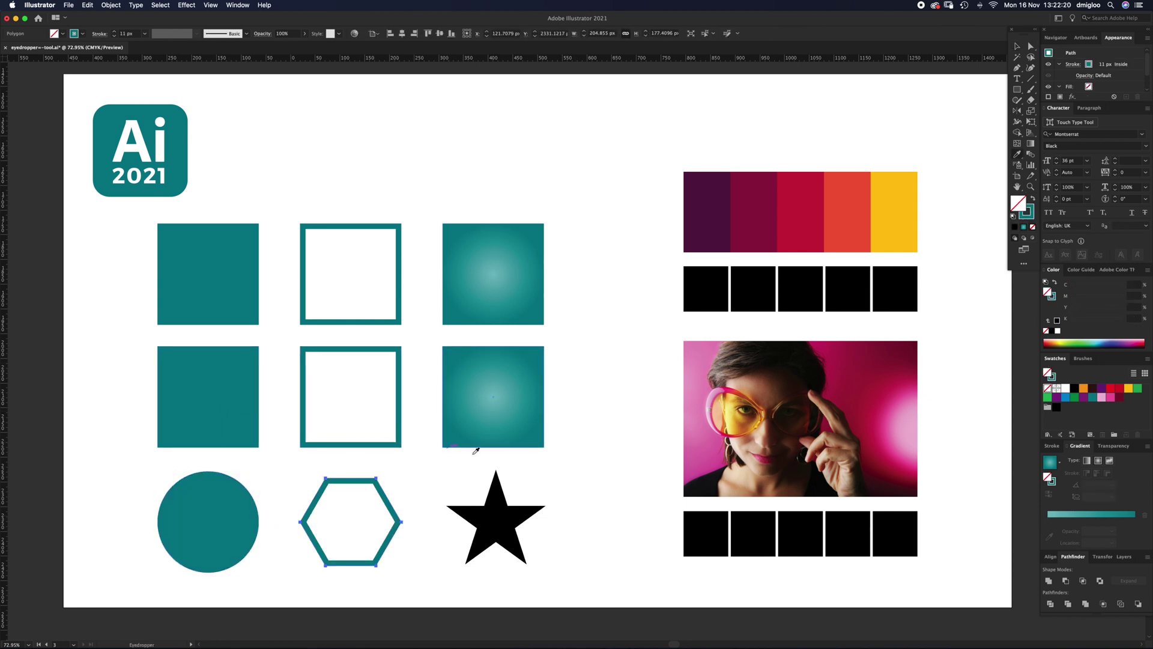
super+click(520, 508)
click(535, 427)
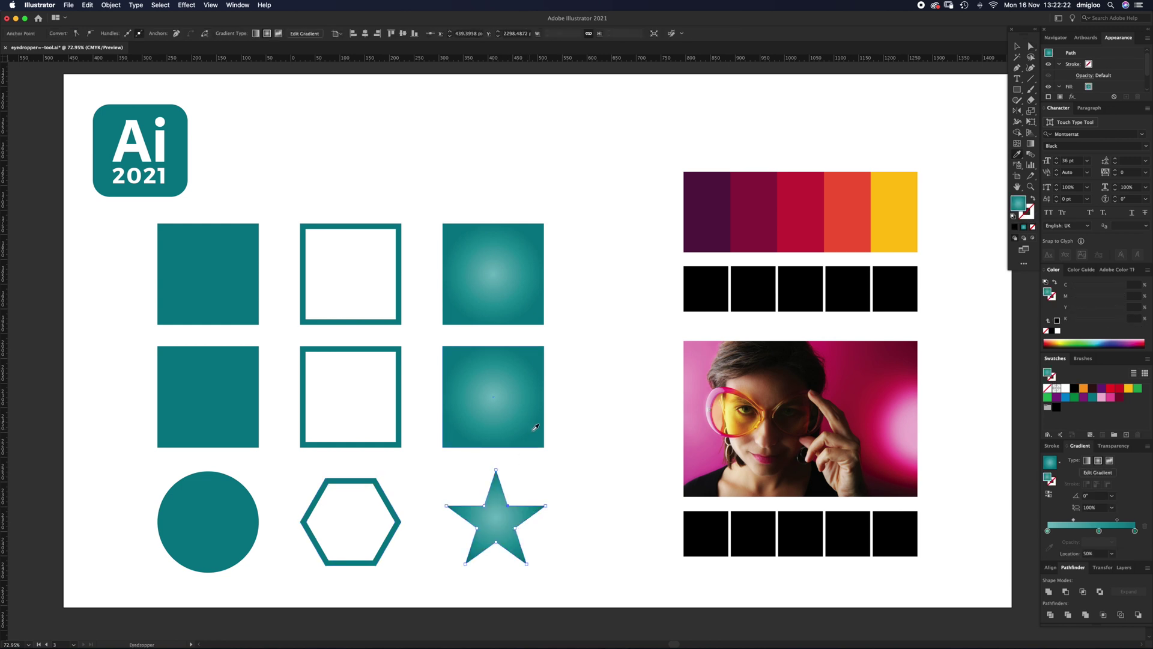
super+click(586, 455)
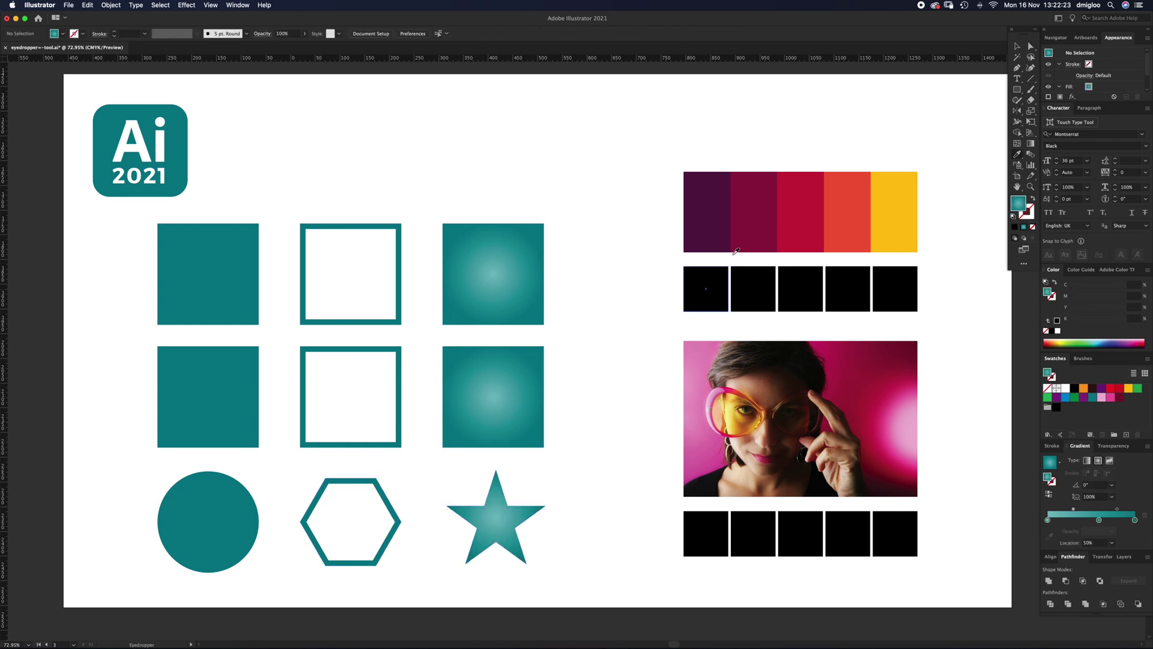
Eyedropper the strip's purple and maroon onto the first two black squares.
key(v)
click(791, 236)
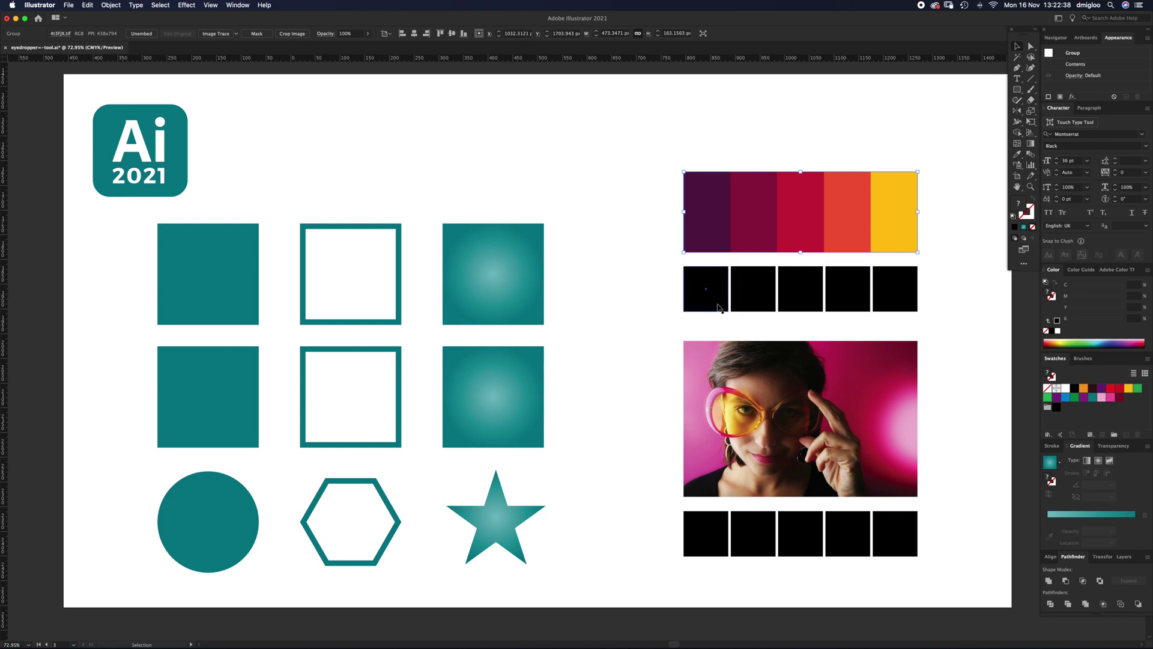
click(723, 303)
key(i)
click(711, 226)
super+click(754, 287)
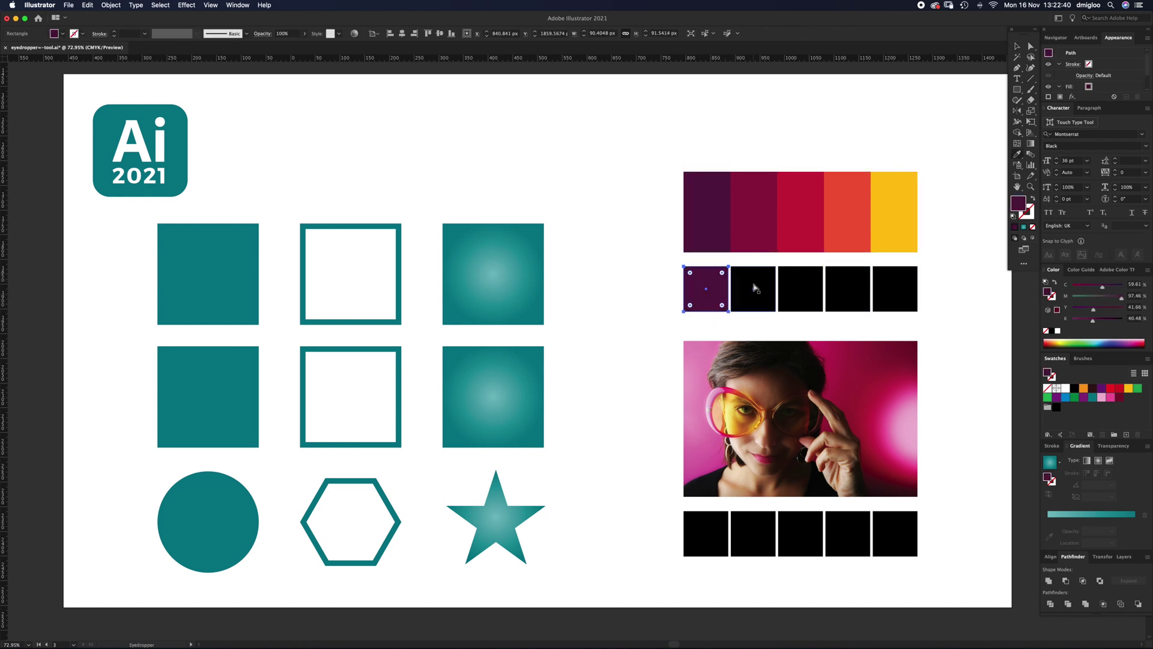
click(762, 231)
Fill the remaining three squares with the strip's red, orange and yellow, then select all five.
super+click(802, 288)
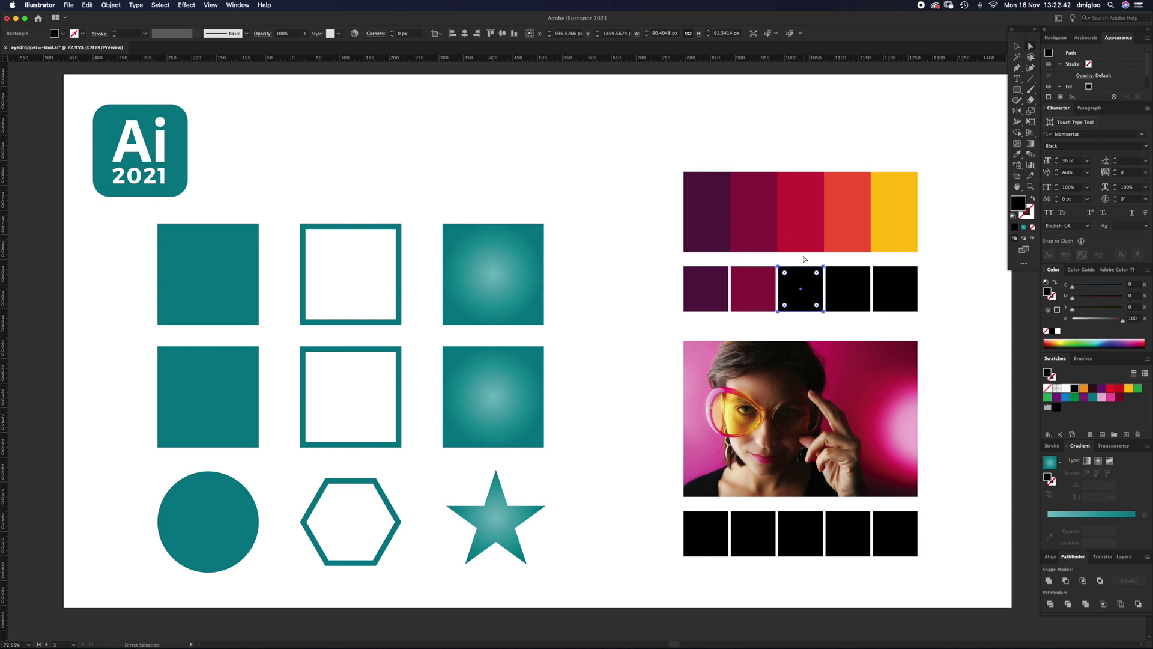
click(821, 243)
super+click(847, 289)
click(846, 232)
super+click(895, 288)
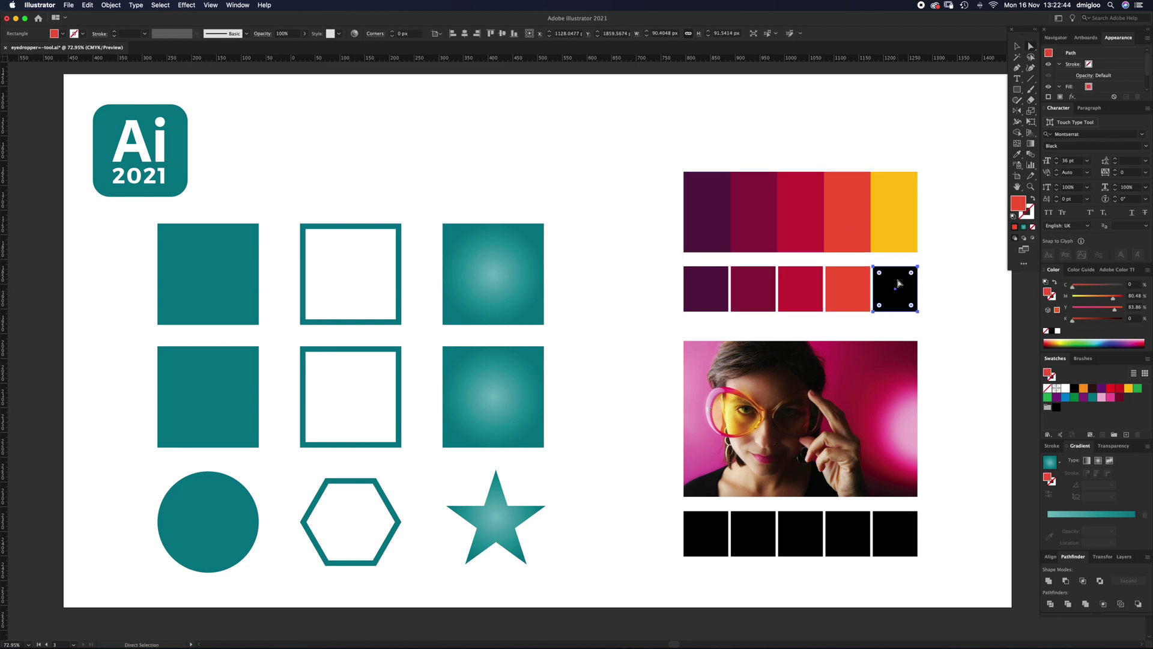
click(903, 228)
key(v)
drag(667, 258, 942, 303)
click(669, 295)
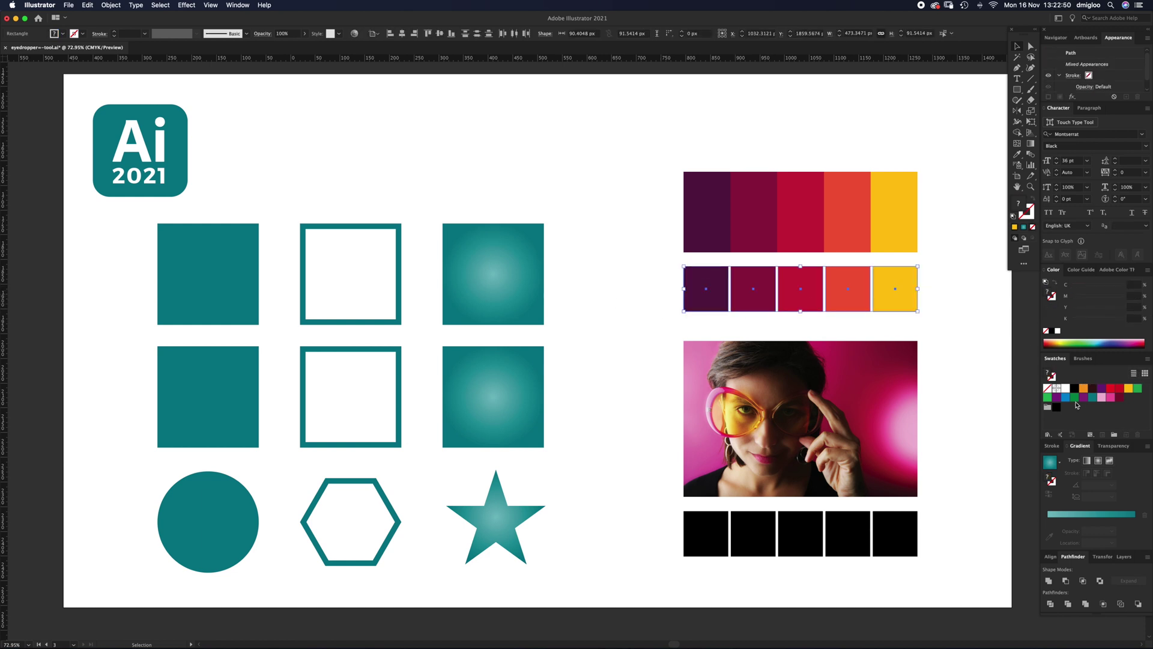
Add the five squares' purple, maroon, red, orange and yellow as swatches via Add Selected Colors.
click(231, 5)
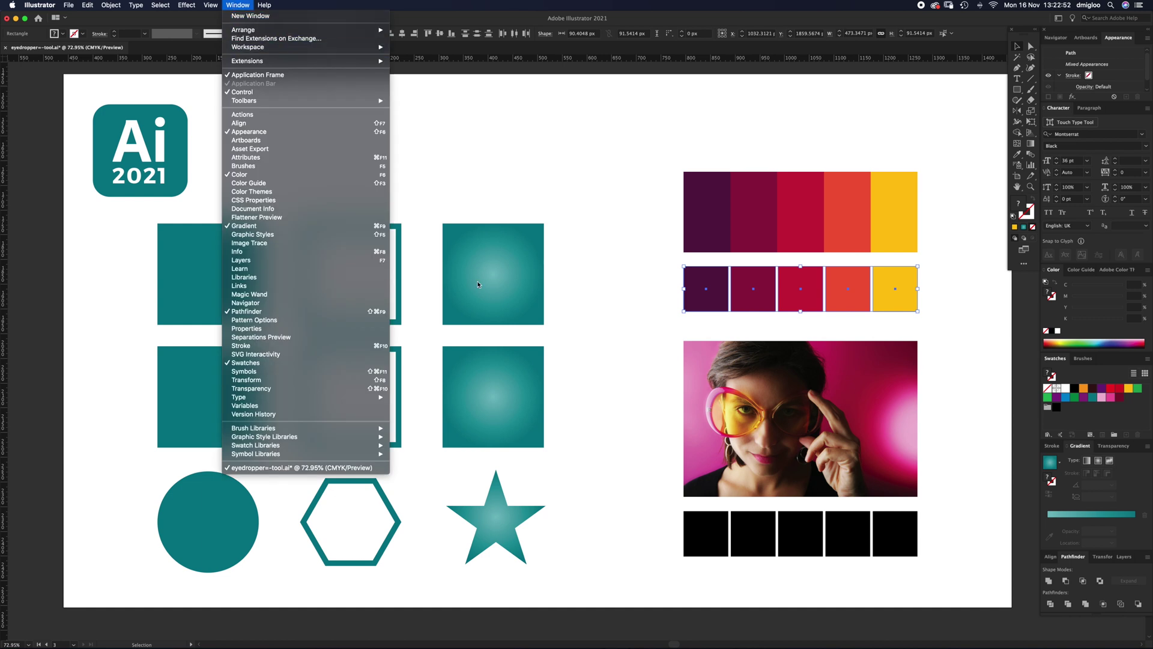
click(1013, 366)
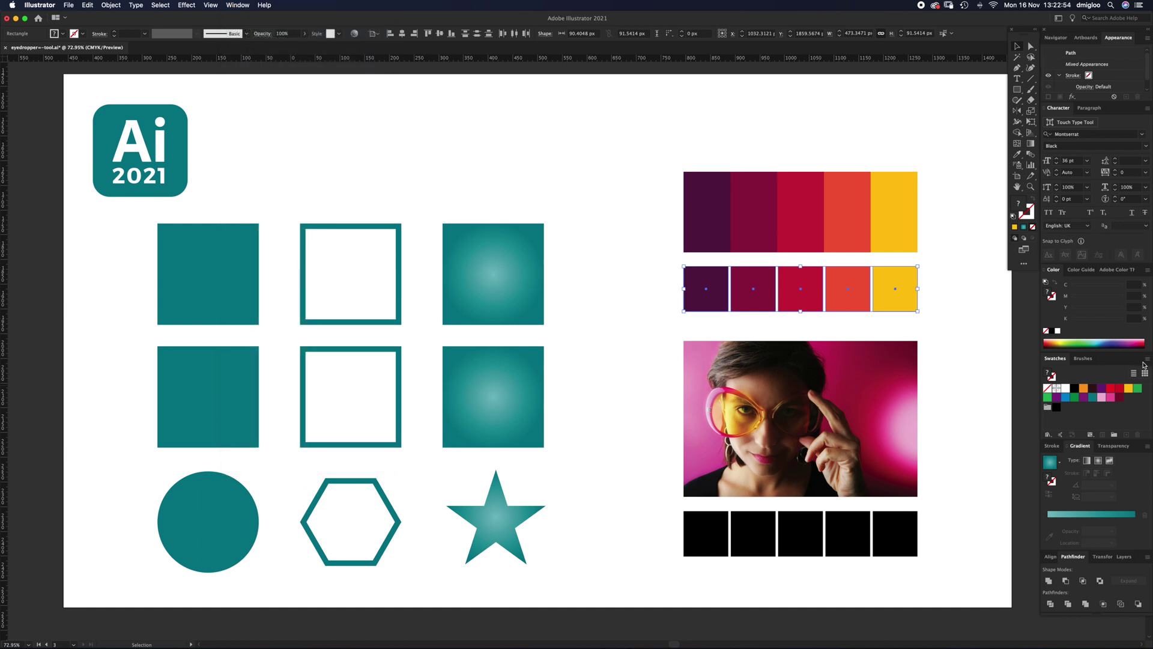
click(1147, 361)
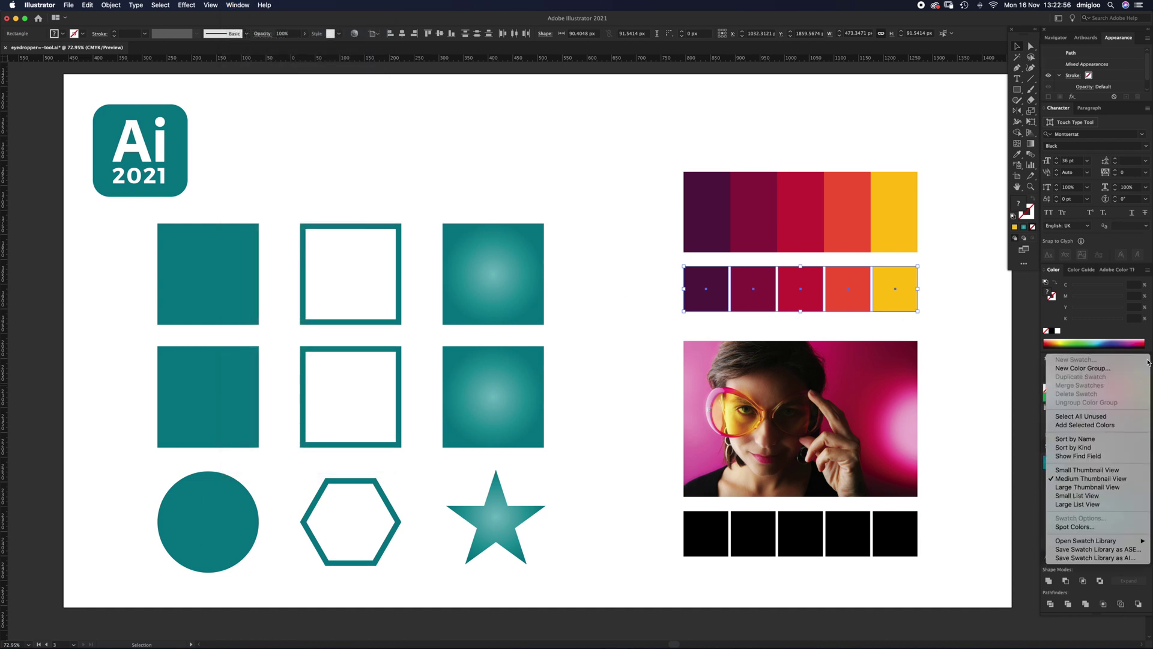
click(1092, 425)
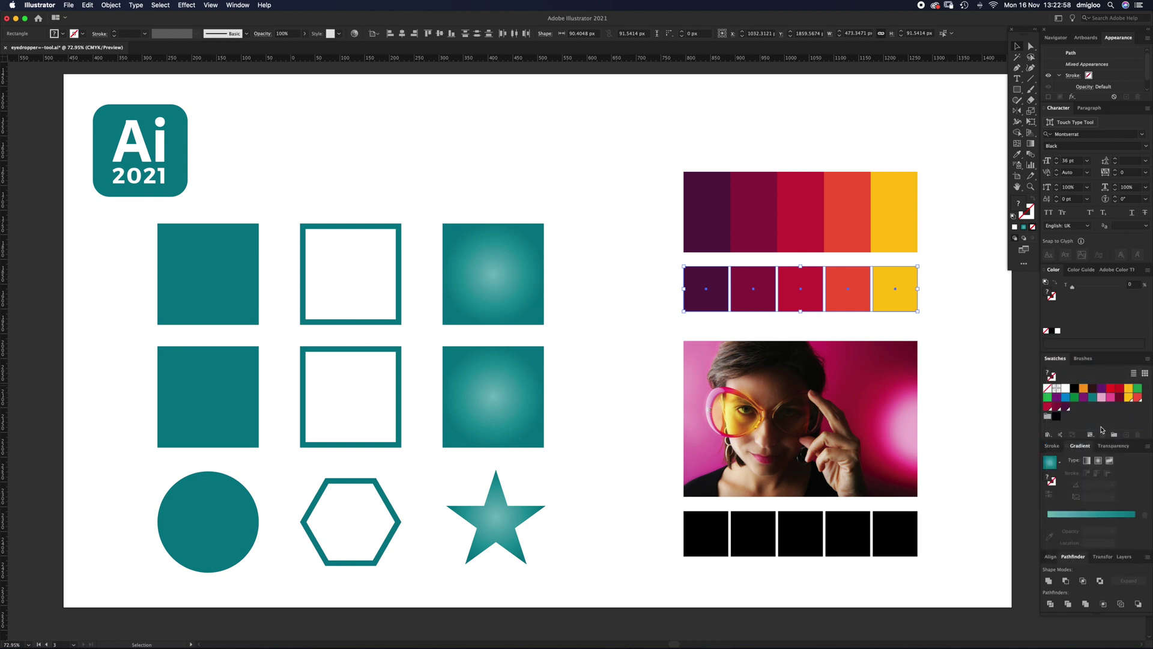
Zoom in and fill the first two photo squares with the pink background and yellow lens colours.
click(937, 312)
scroll(913, 347, up, 5)
scroll(913, 347, down, 3)
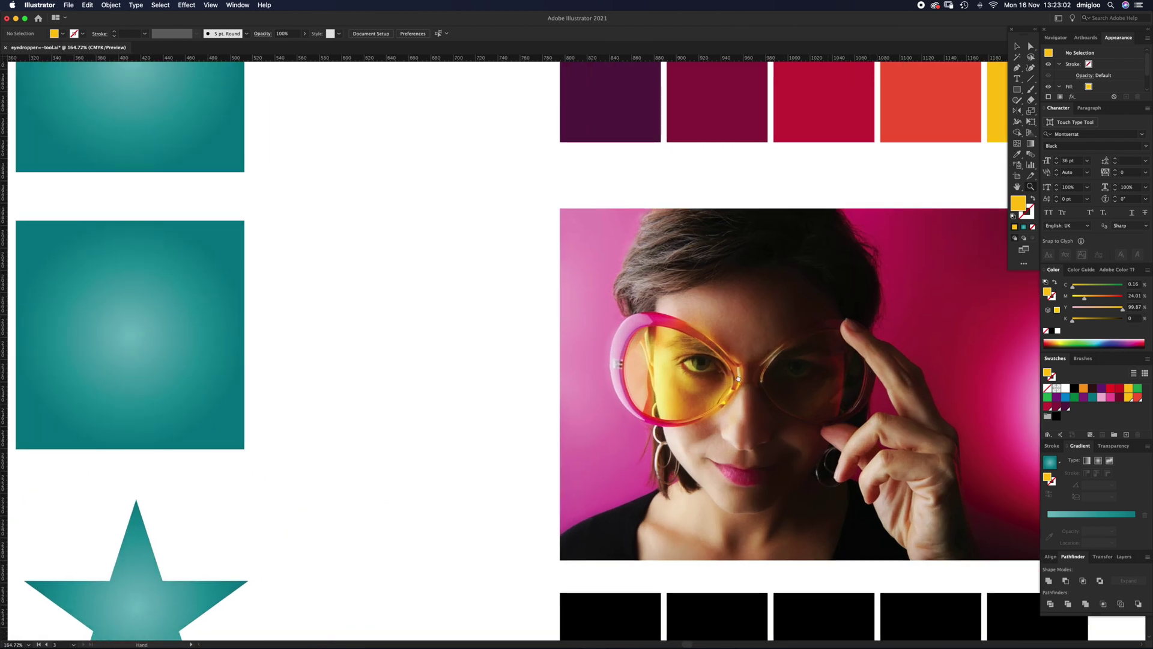
key(super+space)
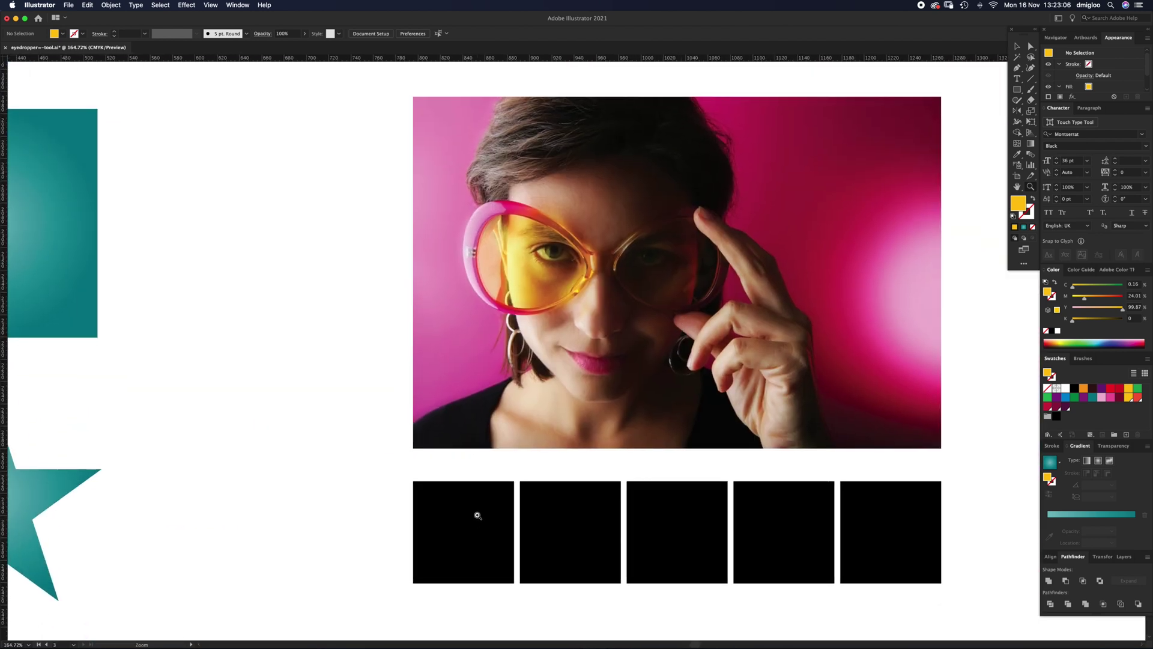
click(480, 512)
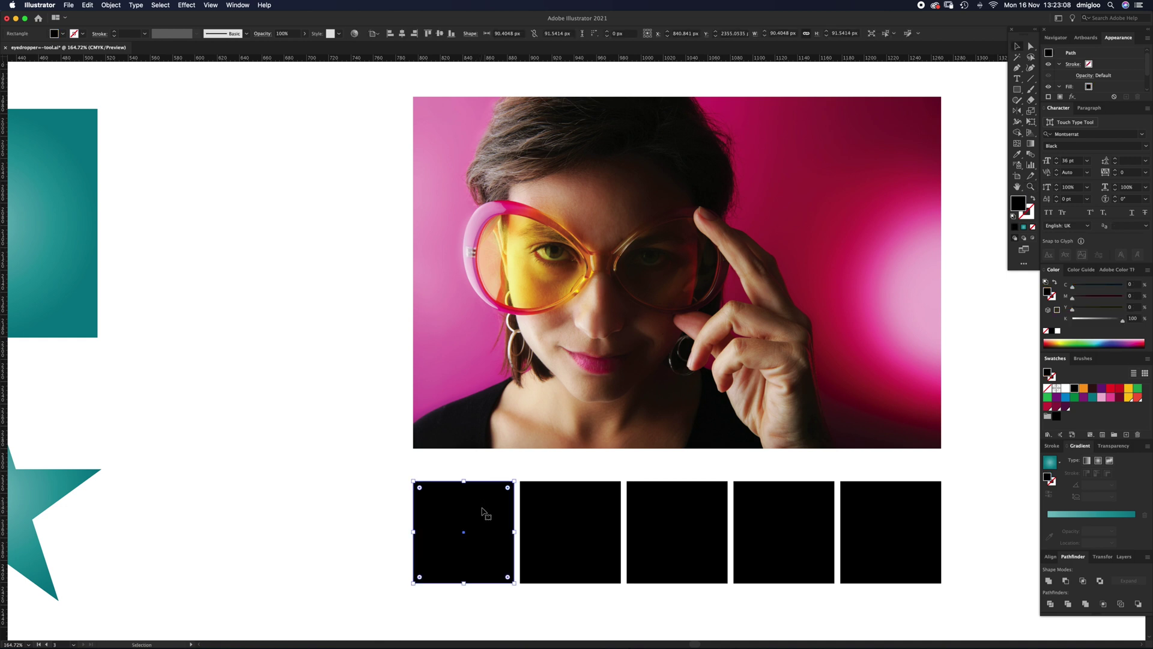
key(i)
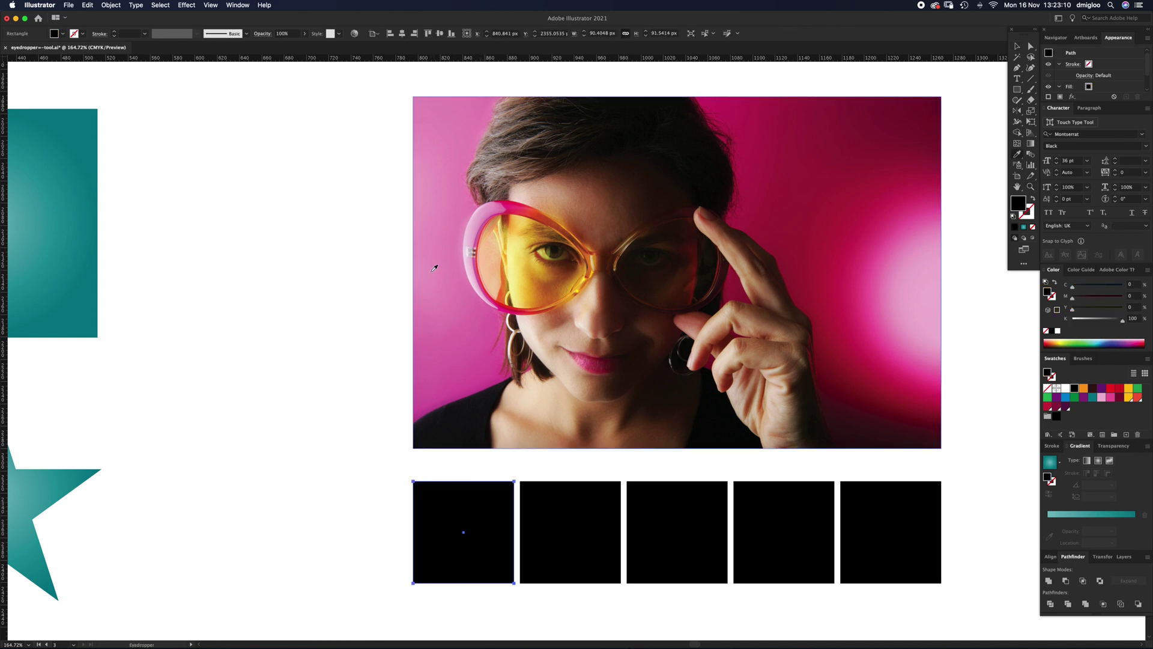
click(434, 268)
super+click(587, 510)
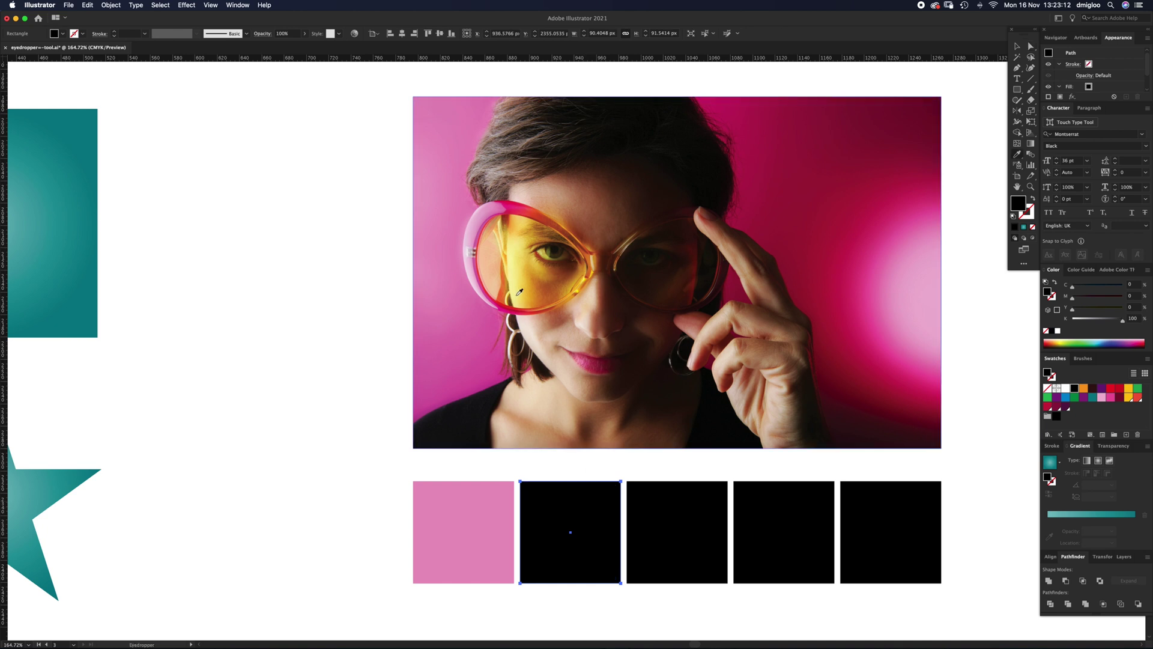
click(515, 250)
Fill the third and fourth squares with the frame's light pink and the hair's brown.
super+click(677, 497)
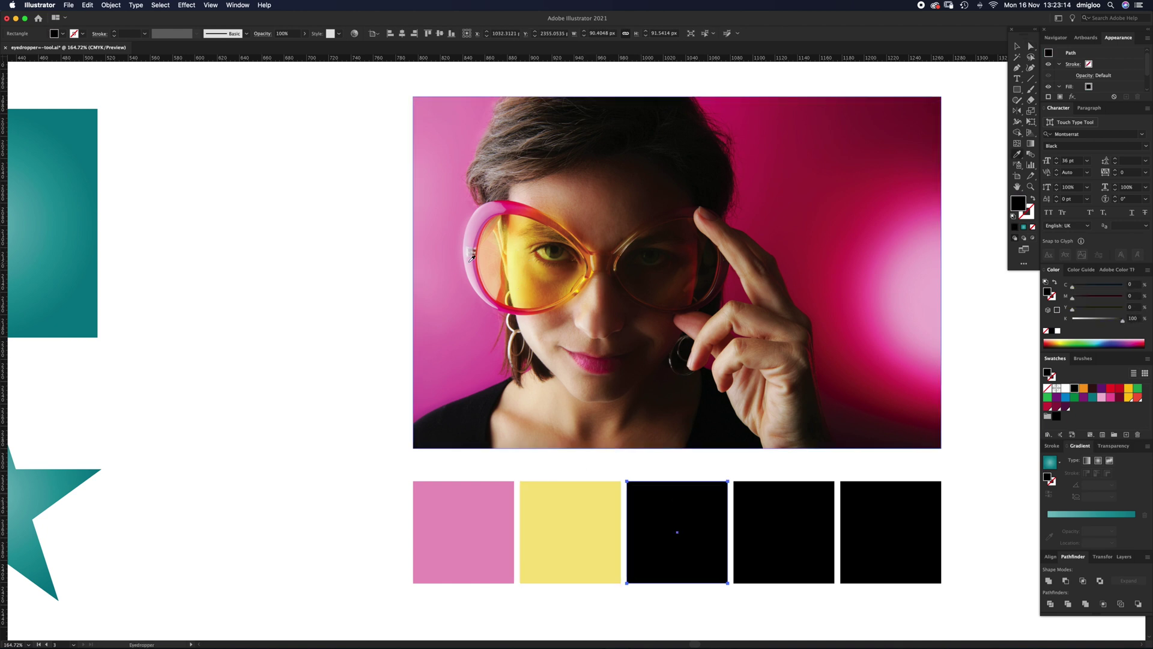
click(478, 214)
super+click(778, 500)
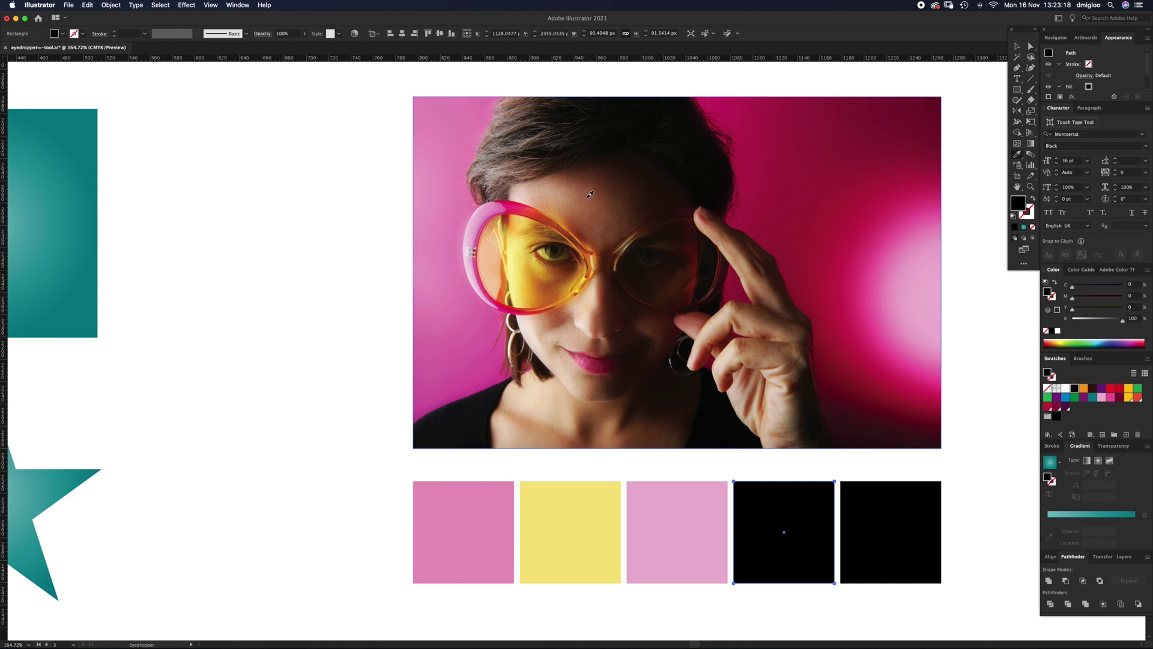
click(596, 188)
super+click(901, 520)
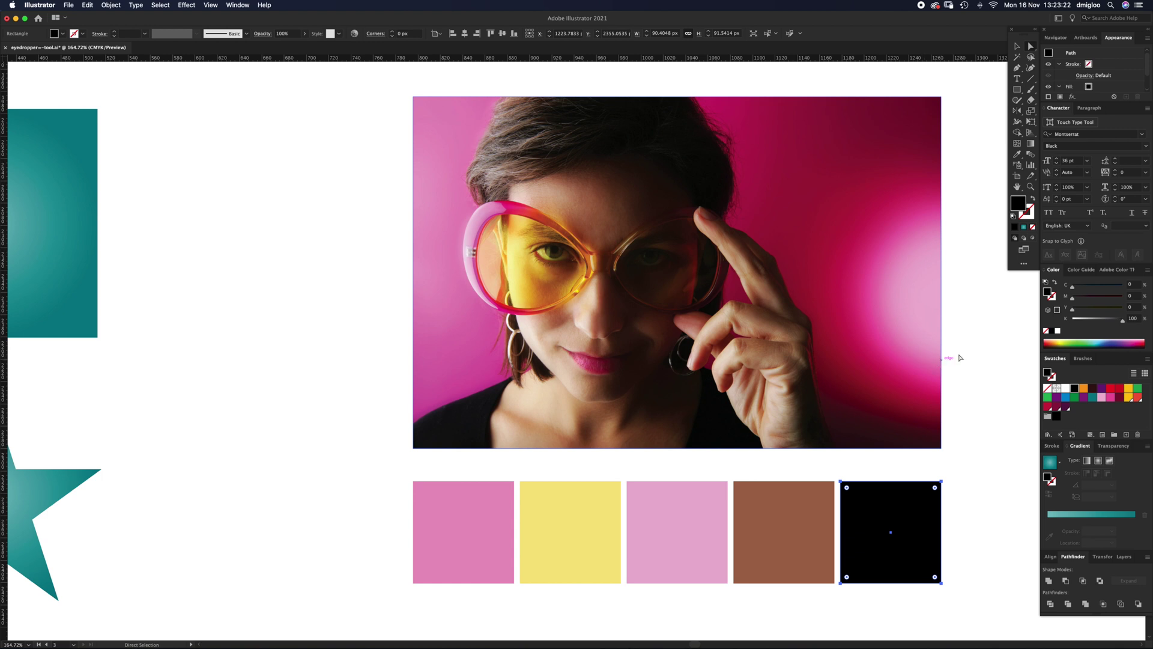
click(964, 350)
Sample a light pink, a deeper pink and a deep red from the photo and save each as a swatch.
key(i)
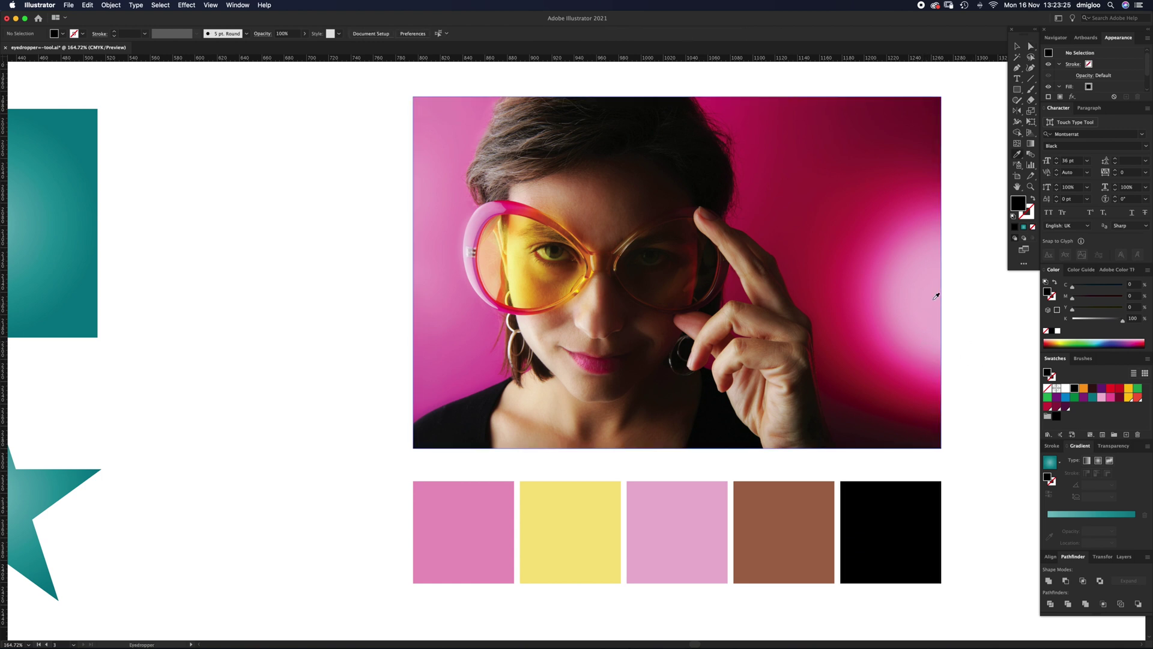
click(929, 300)
drag(1048, 292, 1075, 406)
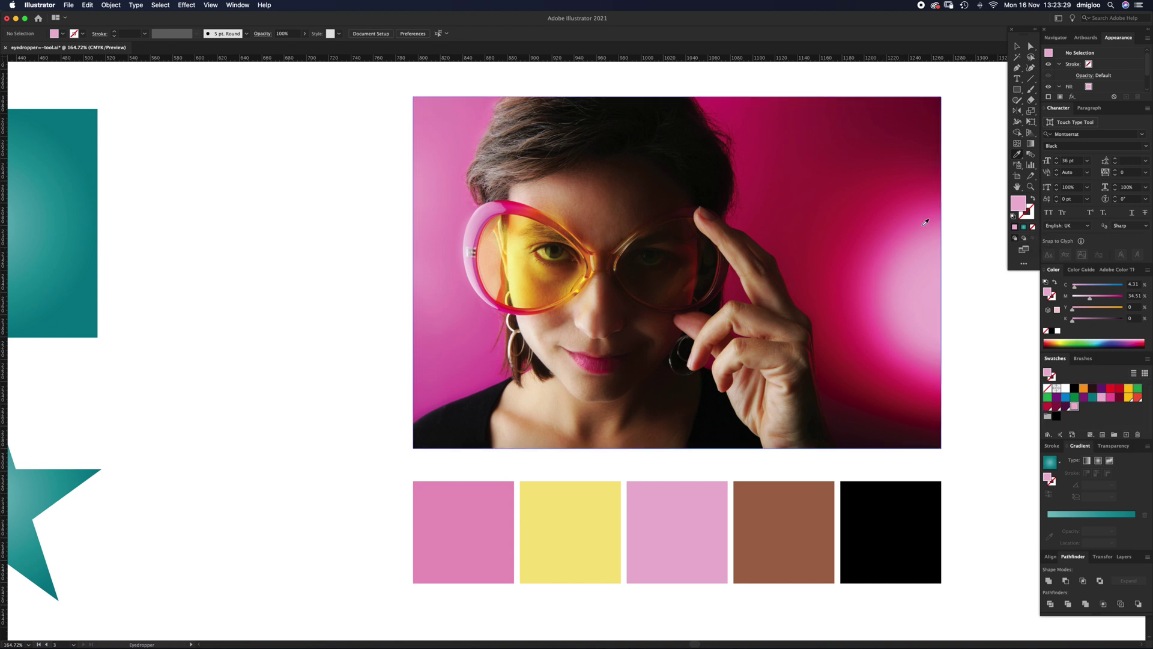
click(874, 308)
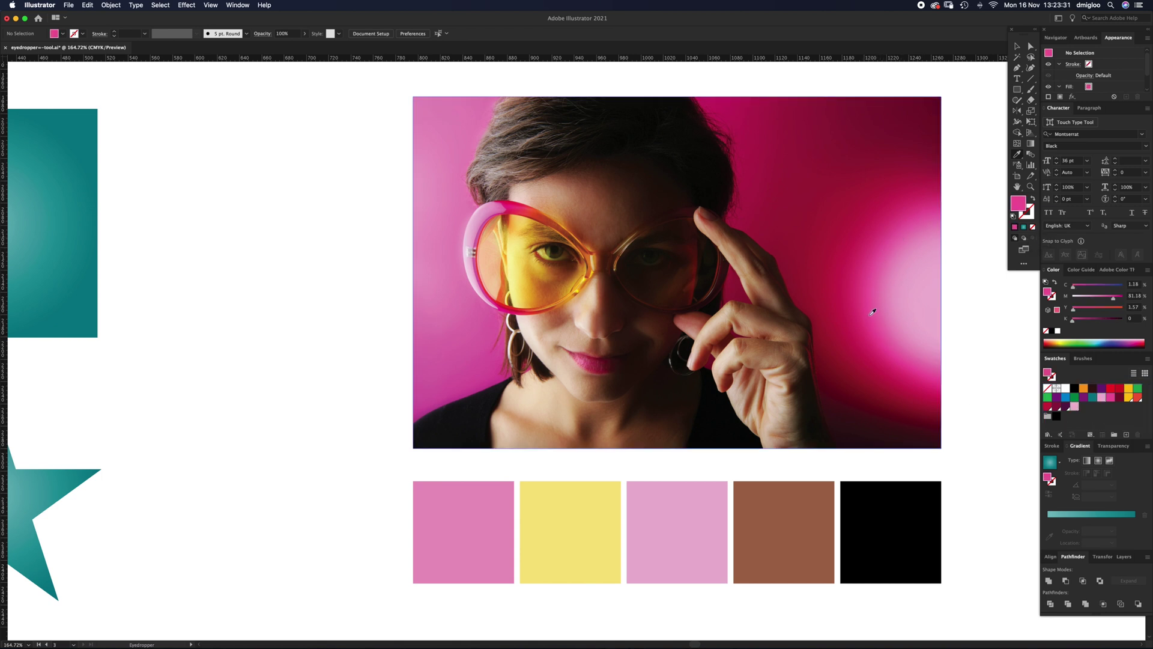
drag(1018, 207, 1086, 410)
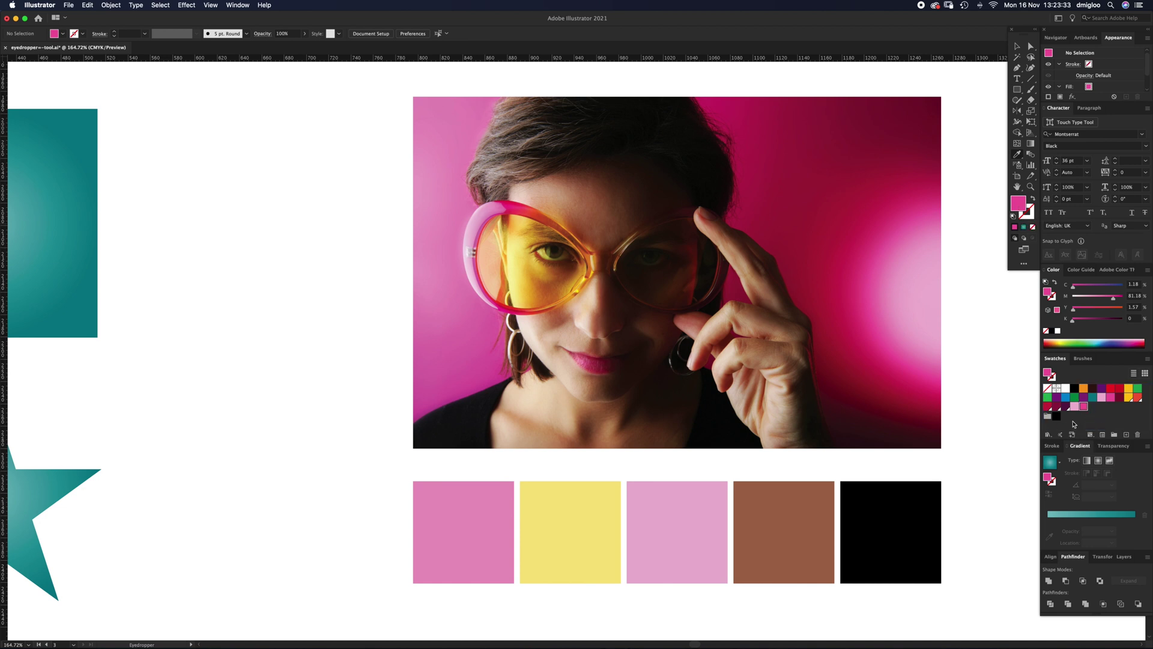
click(831, 201)
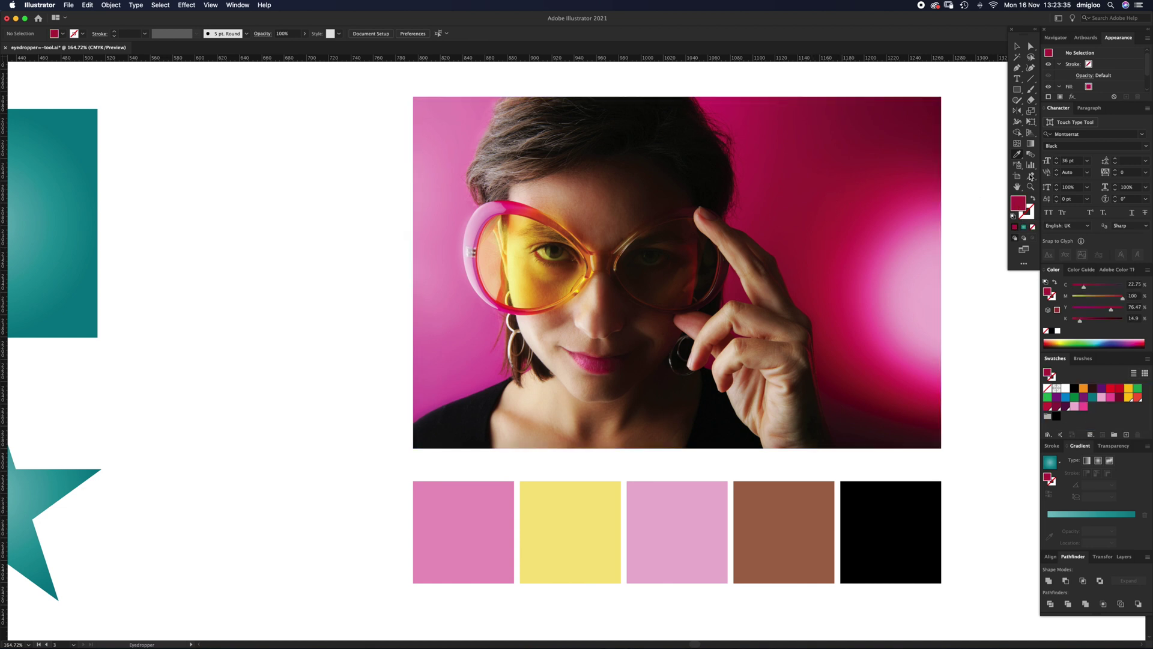
drag(1019, 206, 1102, 415)
key(v)
click(880, 444)
Give the fifth photo square a radial gradient with saved pink stops fading to dark red.
click(887, 506)
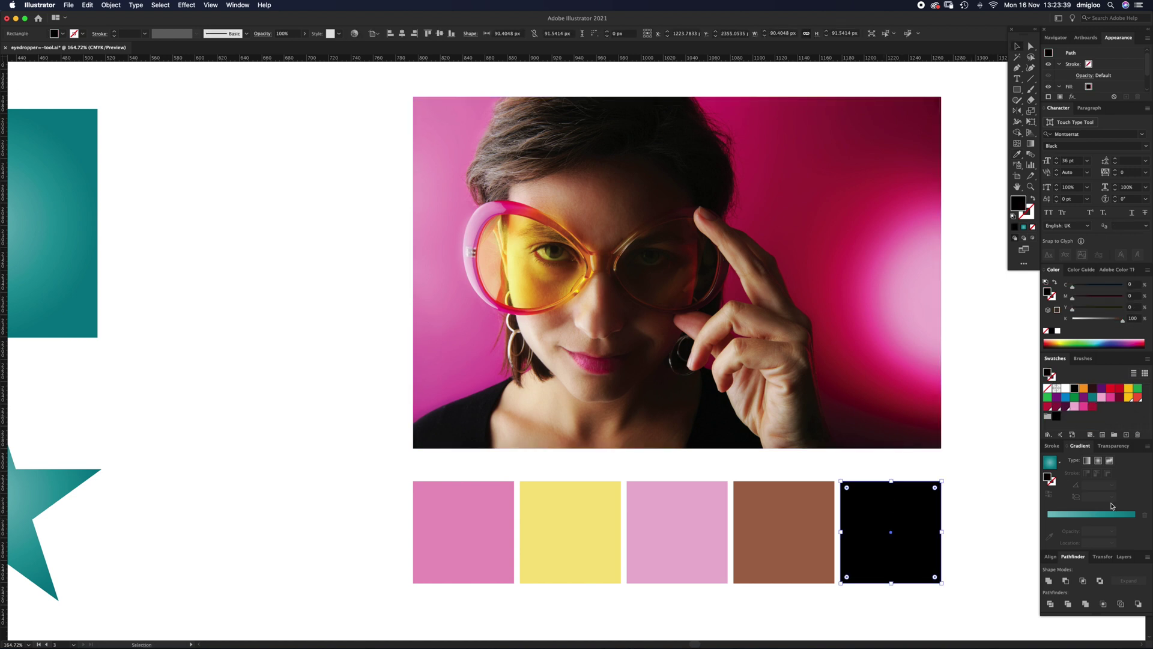
click(1096, 521)
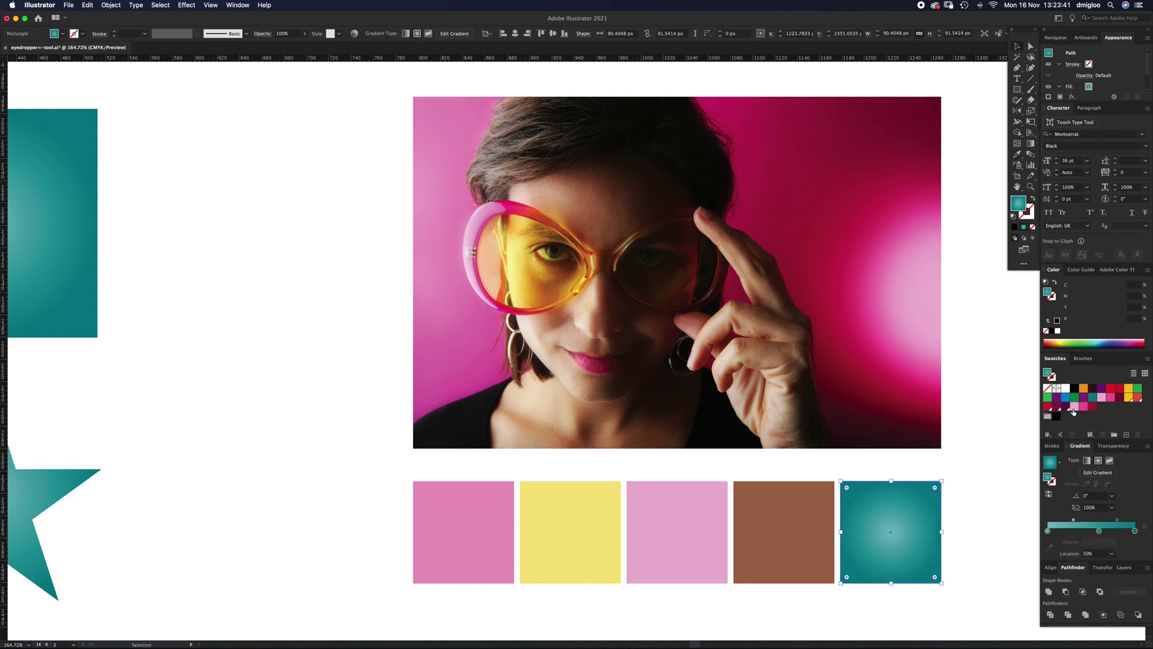
drag(1073, 405, 1099, 533)
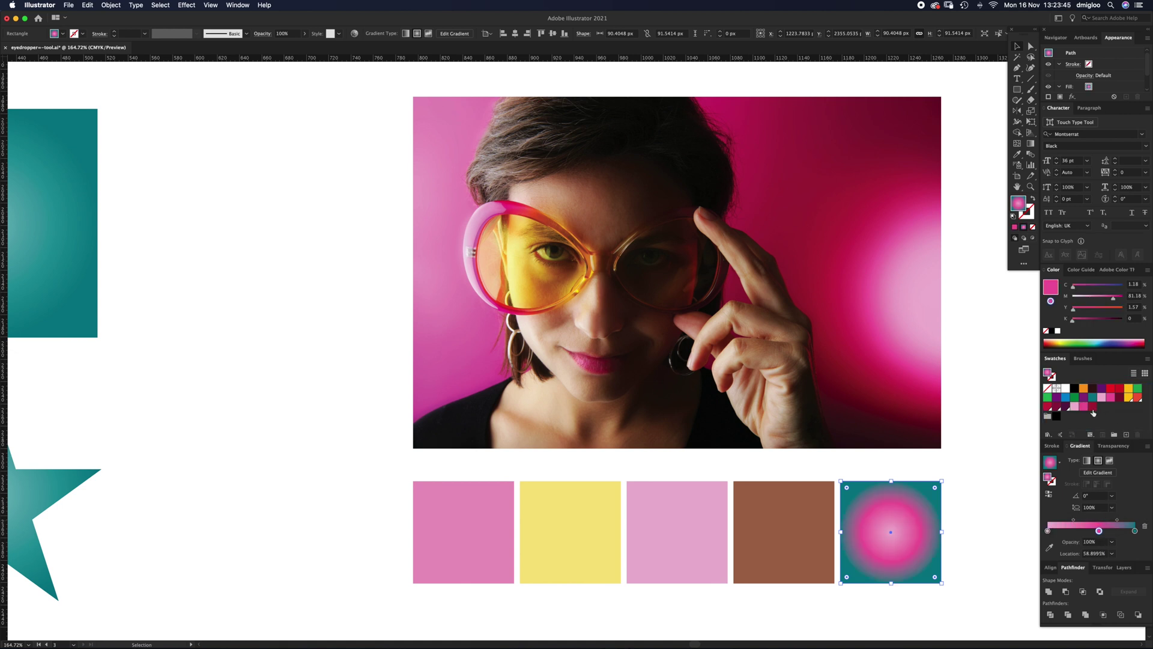
drag(1093, 406, 1134, 531)
click(957, 556)
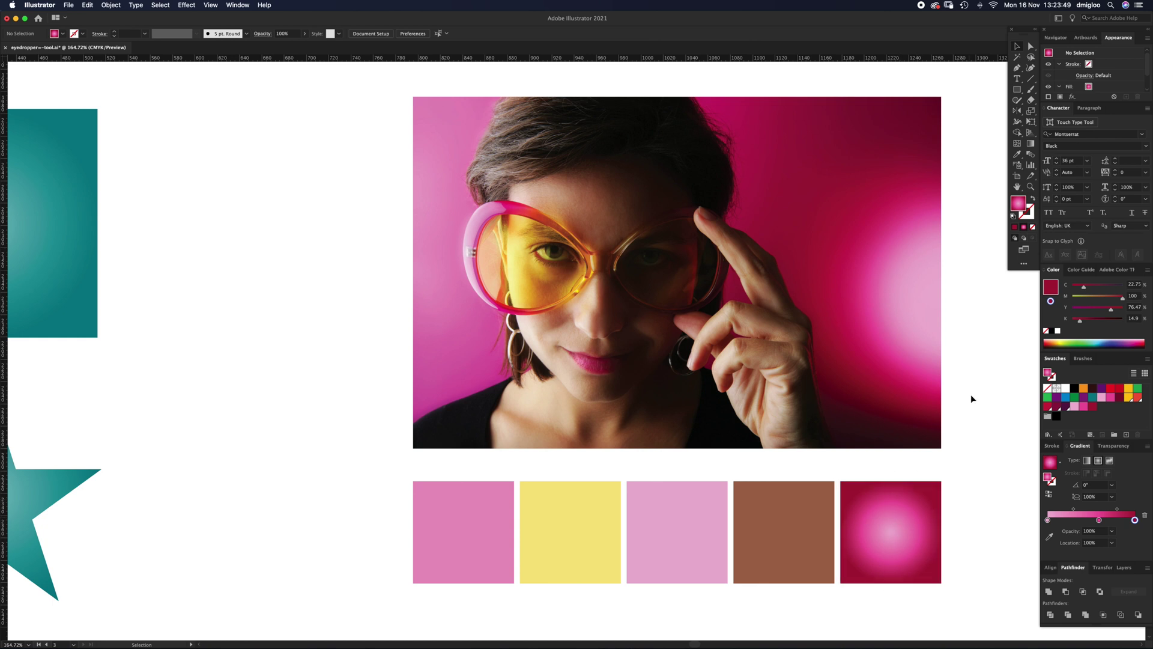
Zoom out to 66.67% and pan down to the typography artboard.
key(z)
alt+click(407, 400)
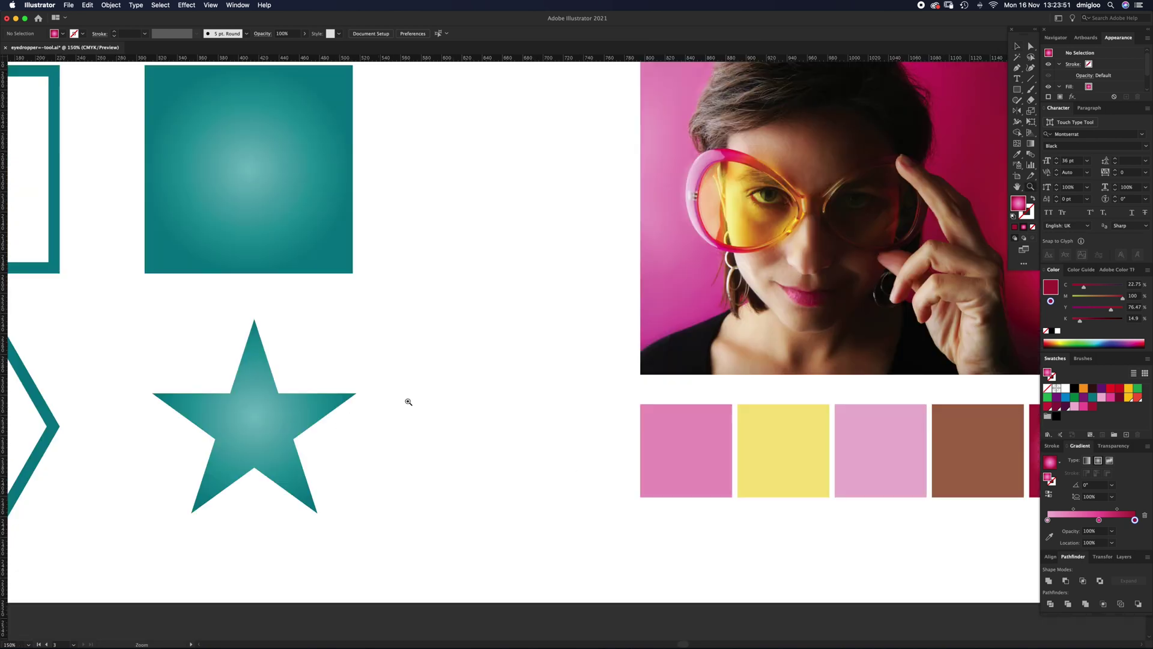
alt+click(527, 317)
alt+click(526, 318)
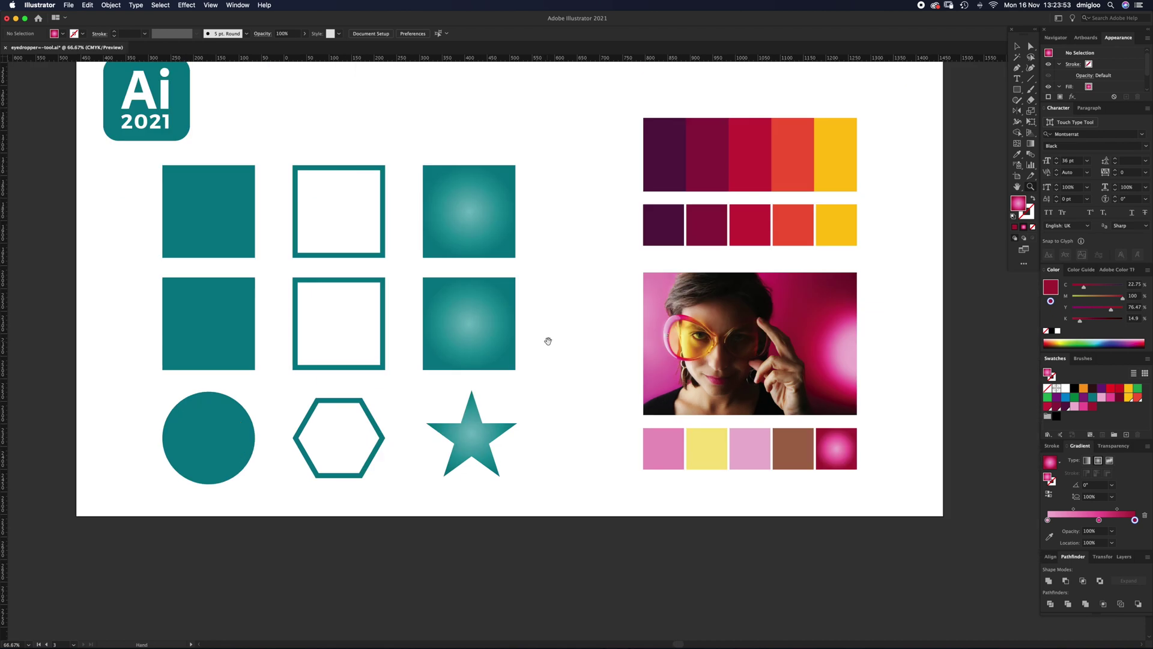
drag(566, 368, 595, 394)
key(v)
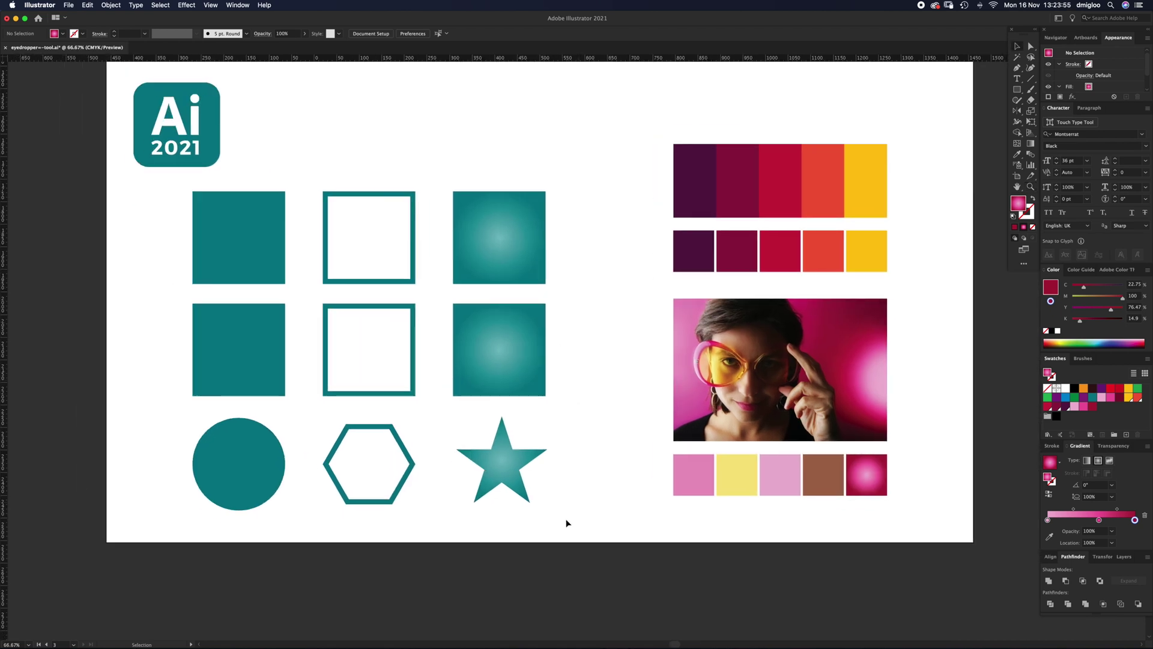
drag(571, 548, 548, 242)
drag(545, 402, 574, 307)
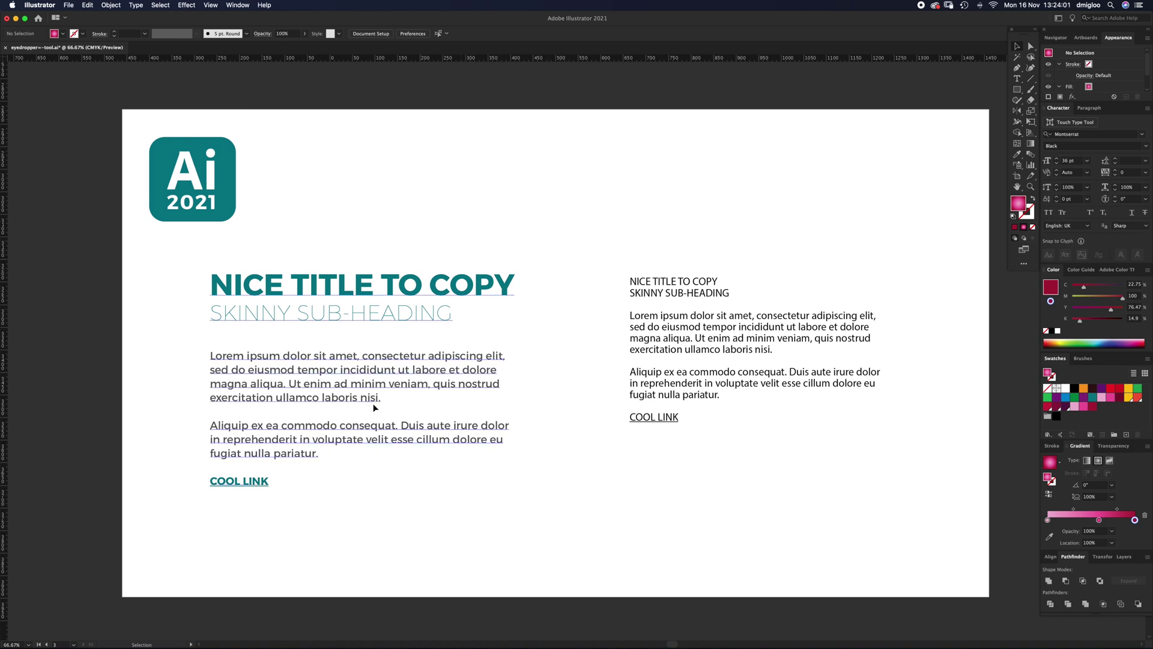
Turn off the underline on the COOL LINK line in the right-hand text block.
drag(345, 491, 430, 369)
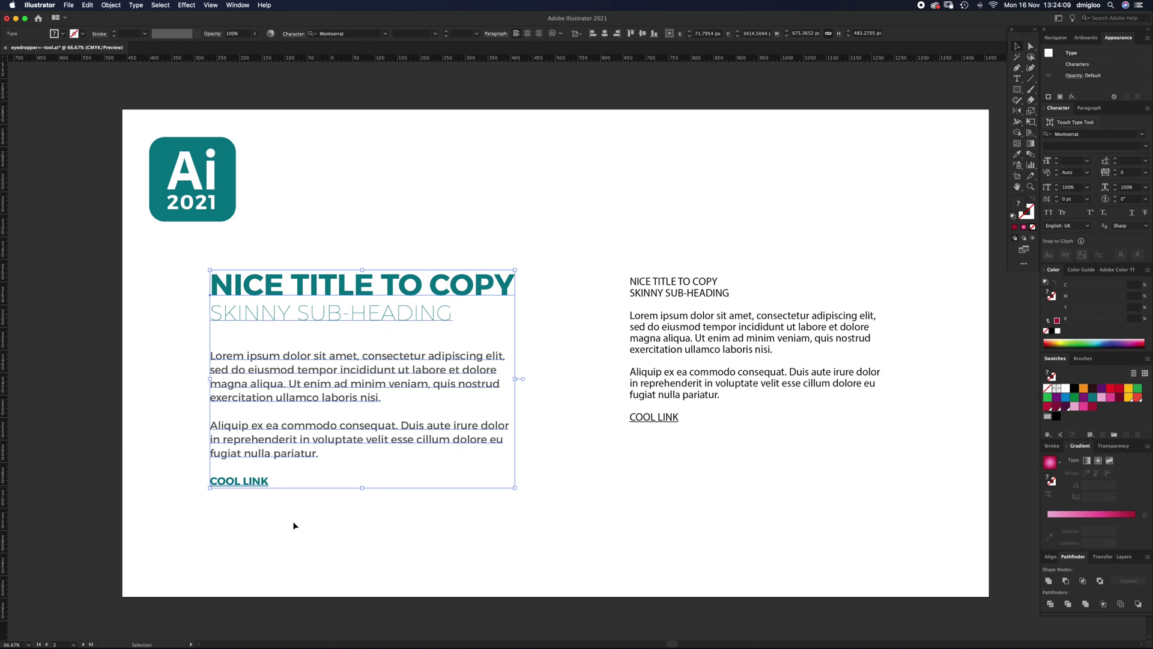
click(270, 517)
drag(707, 254, 674, 431)
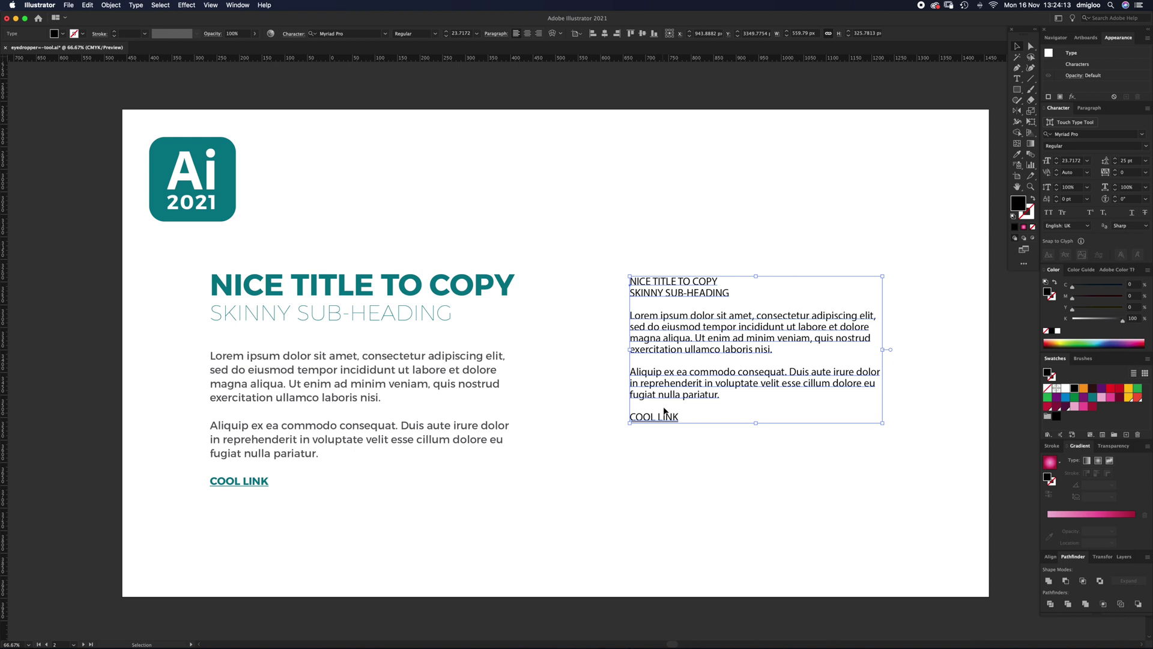
double_click(664, 408)
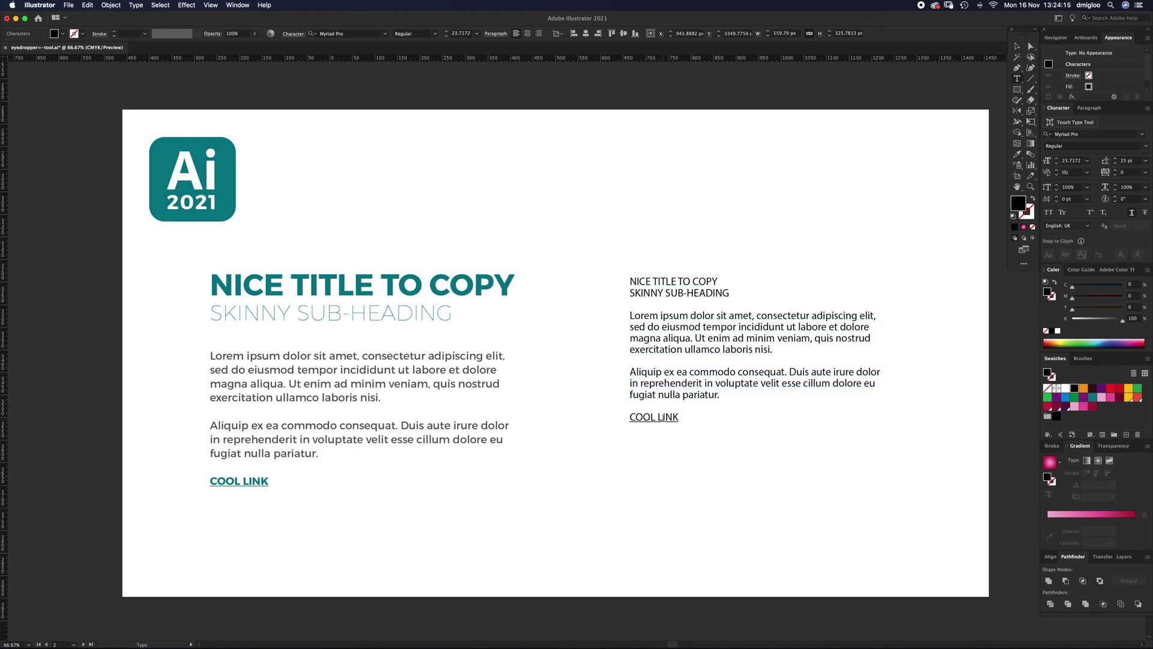
triple_click(663, 416)
click(1133, 212)
key(Escape)
Highlight the right-hand 'NICE TITLE TO COPY' line for editing.
click(721, 348)
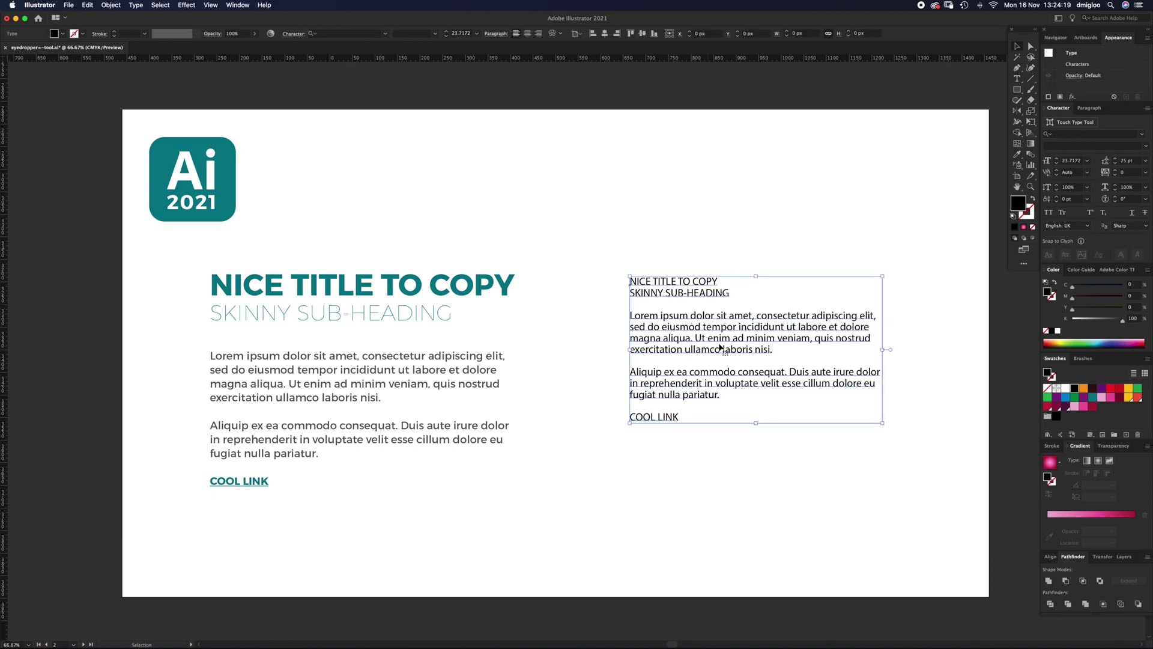
click(489, 289)
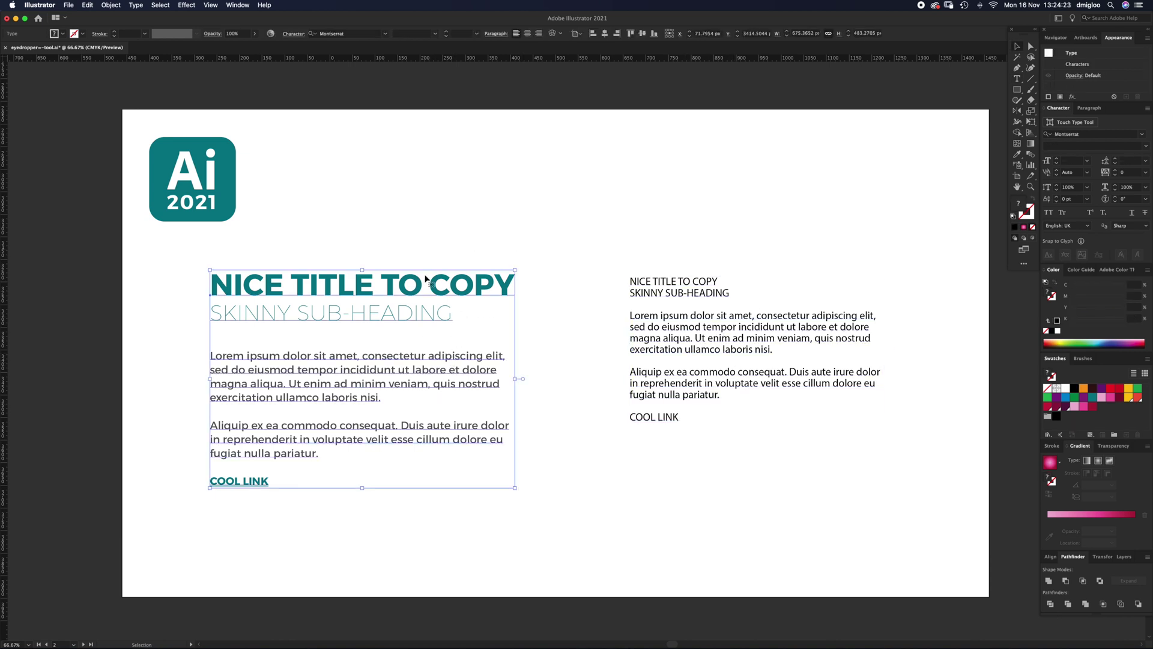
click(691, 285)
double_click(699, 305)
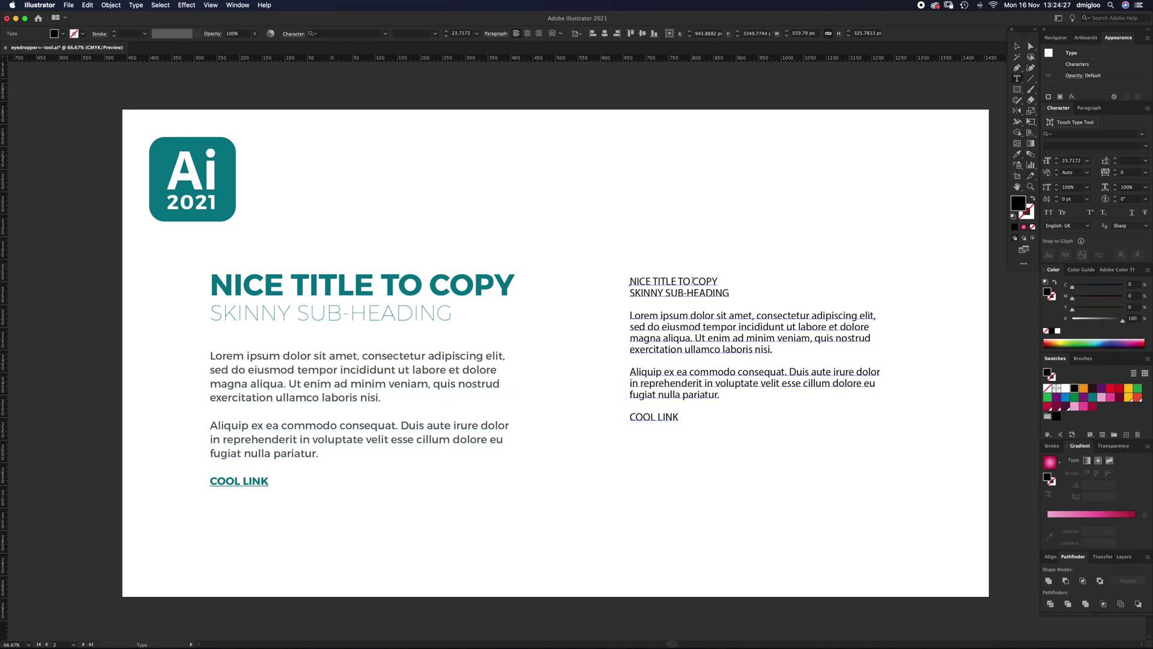
click(632, 281)
drag(632, 281, 746, 279)
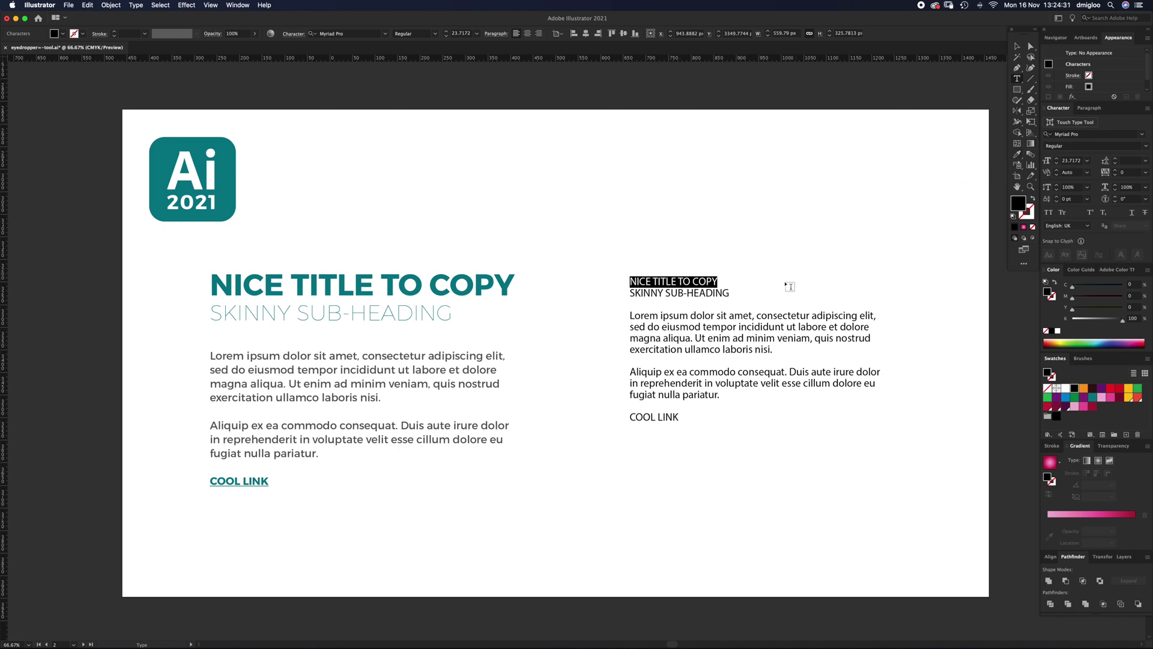
Copy the left title and sub-heading styles onto the right title and SKINNY SUB-HEADING lines.
key(BackSpace)
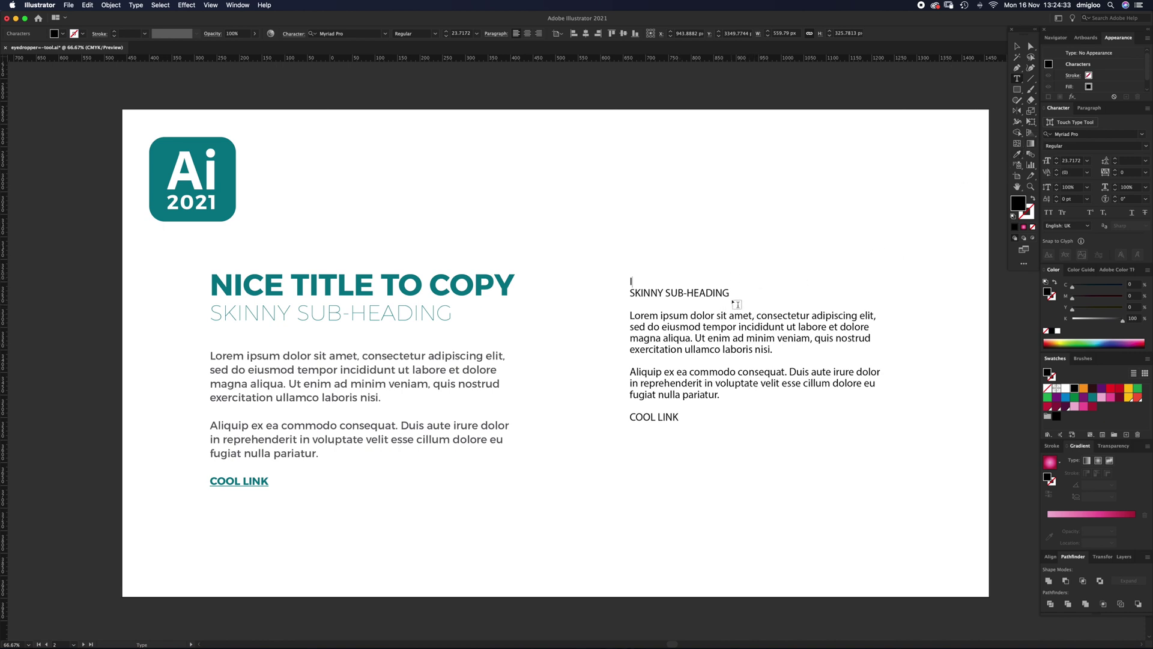
key(super+z)
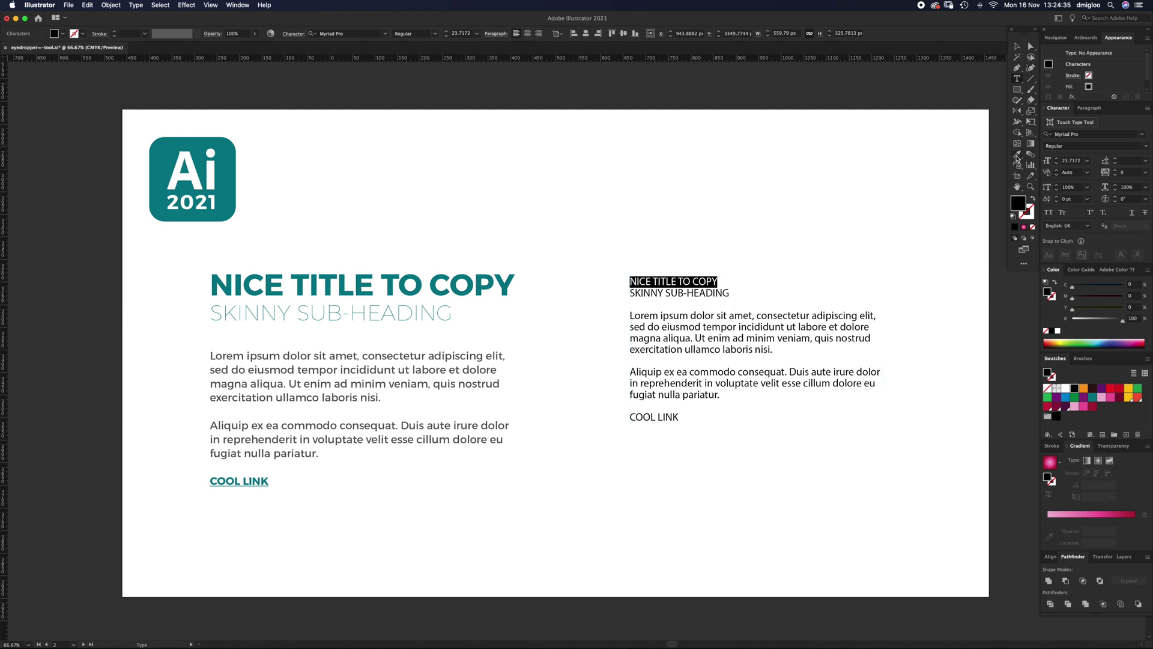
click(1016, 156)
click(465, 273)
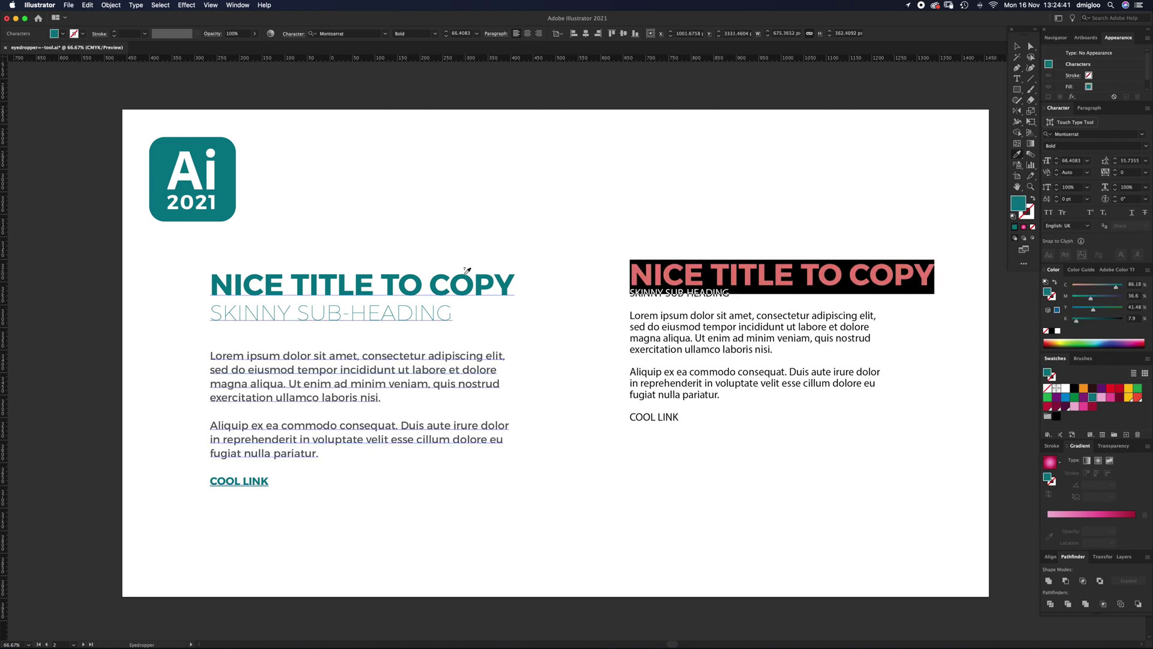
key(Down)
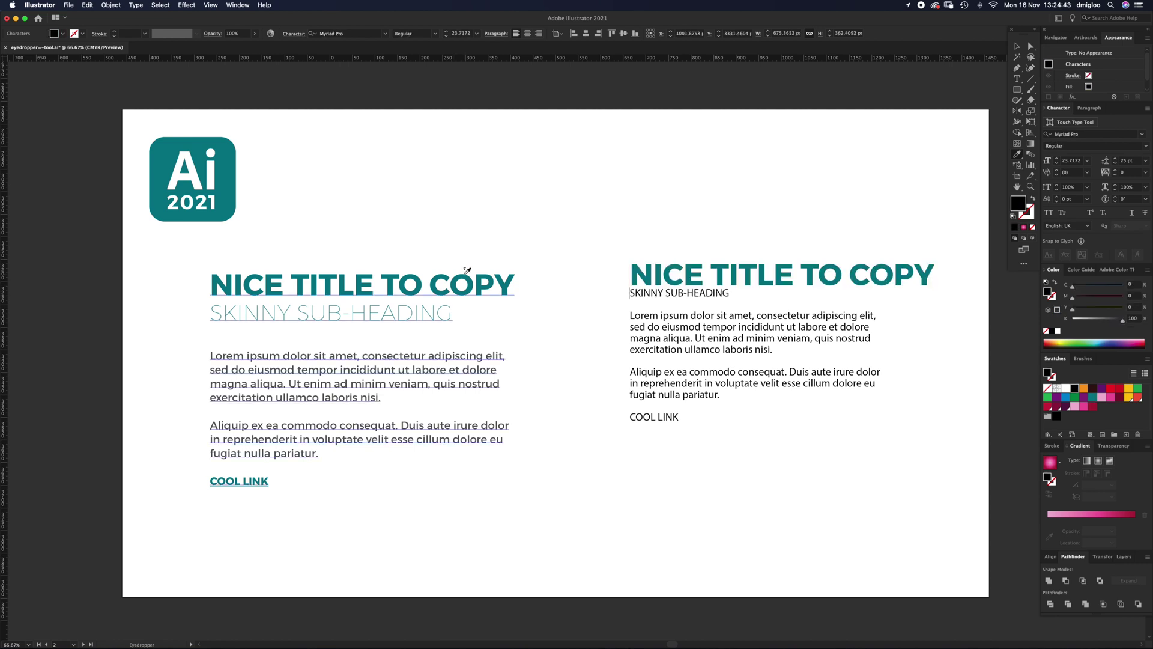
key(shift+End)
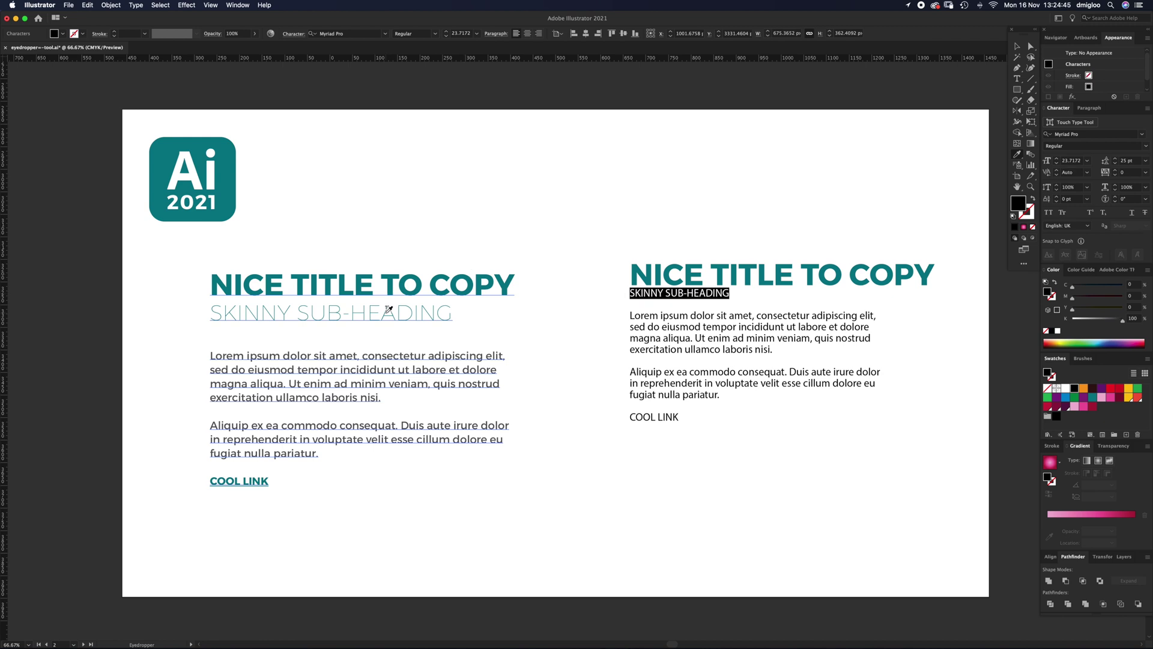
click(387, 313)
Eyedropper the left body text and underlined COOL LINK styles onto the matching right-hand lines.
key(Down)
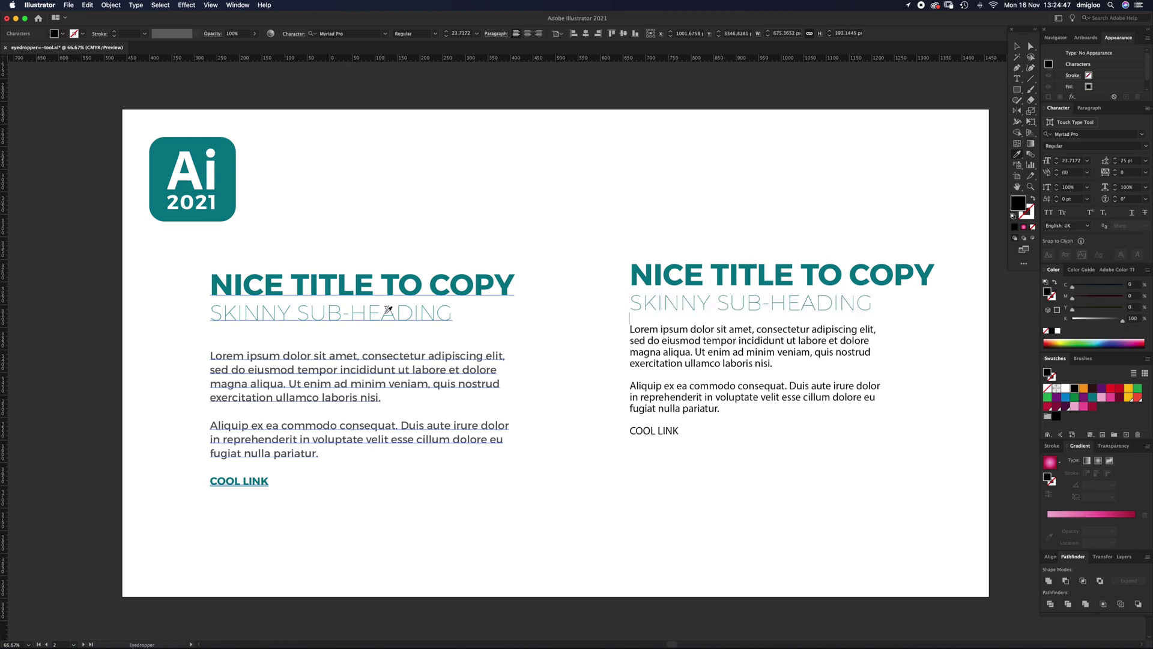
key(shift+Down)
key(shift+Down)
key(shift+Down)
key(shift+Down)
key(shift+Down)
key(shift+Down)
key(shift+Down)
key(shift+Down)
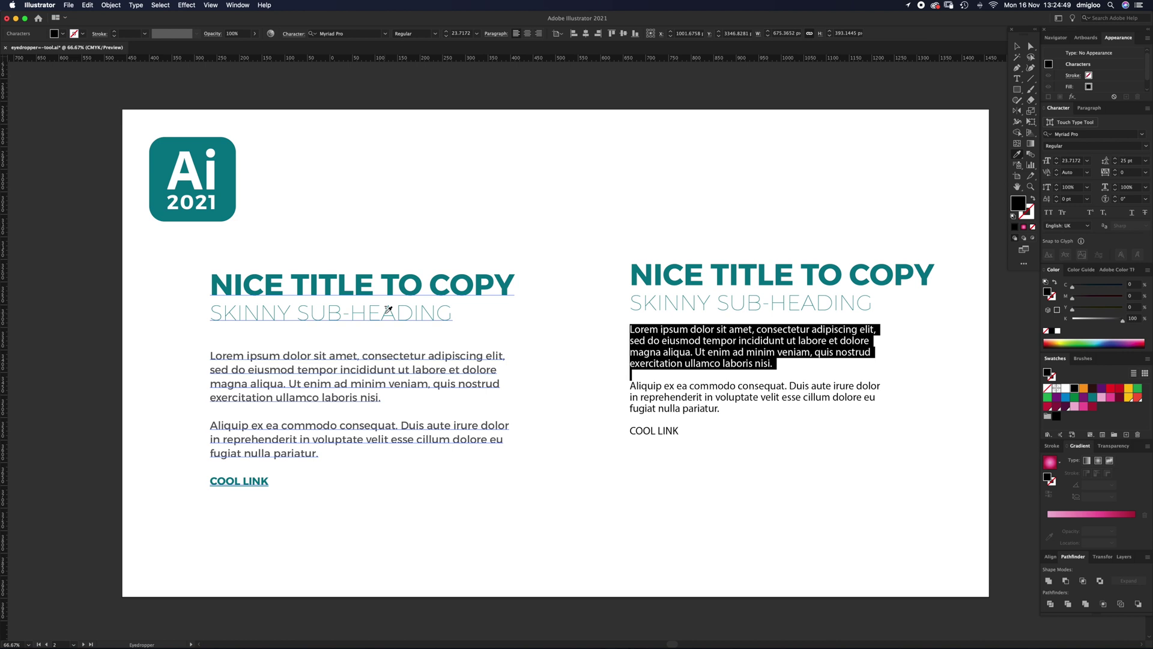
click(424, 383)
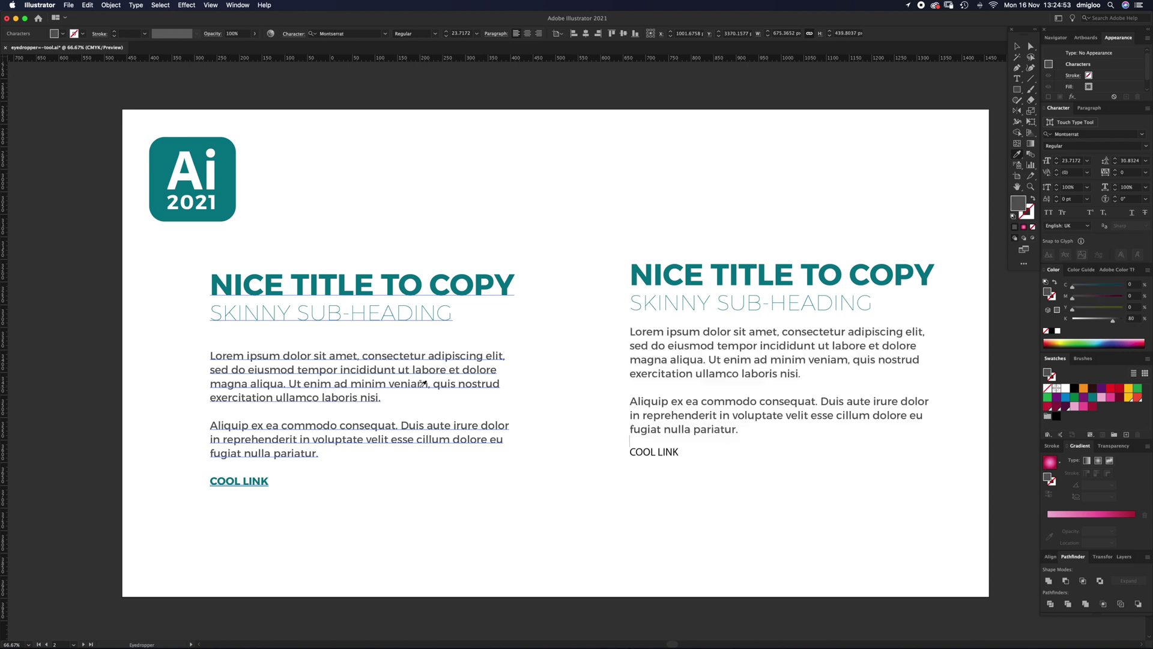
key(Down)
key(Down)
key(Down)
key(shift+Down)
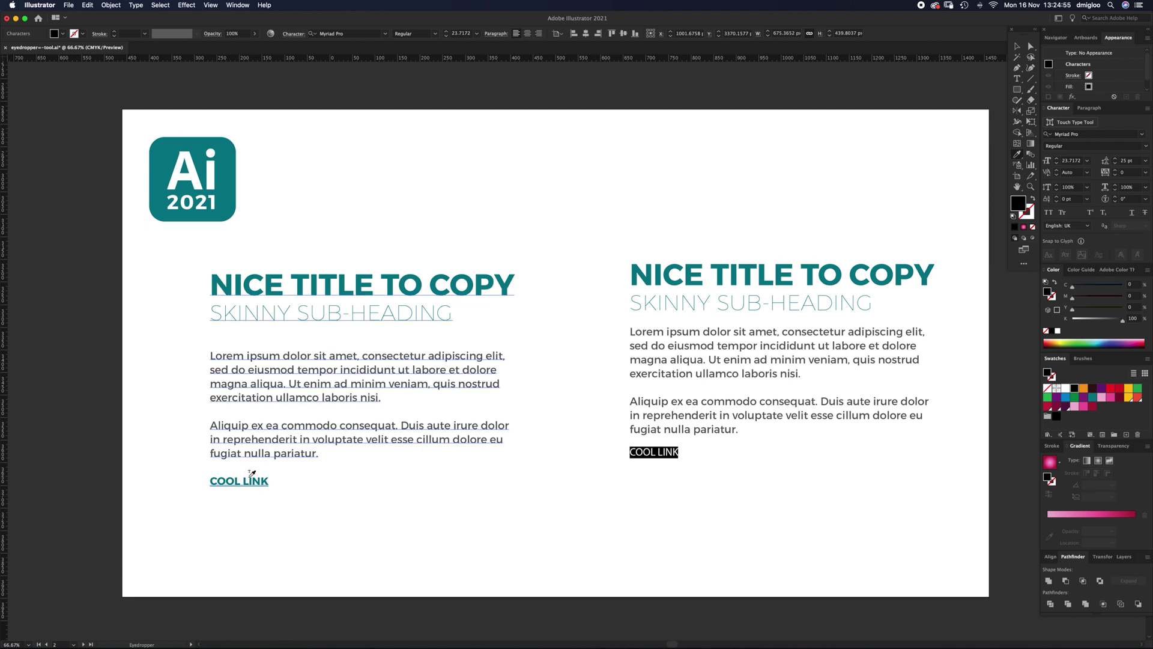
click(252, 481)
key(Escape)
click(531, 483)
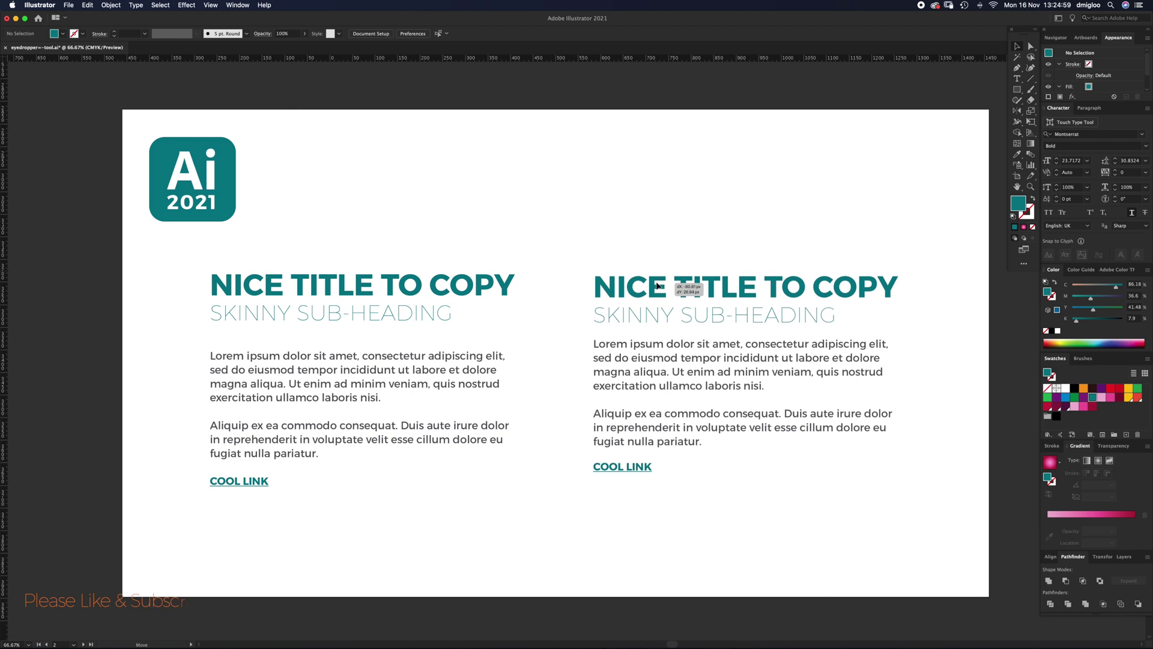
Deselect the repositioned right-hand text block, leaving its title level with the left title.
click(689, 251)
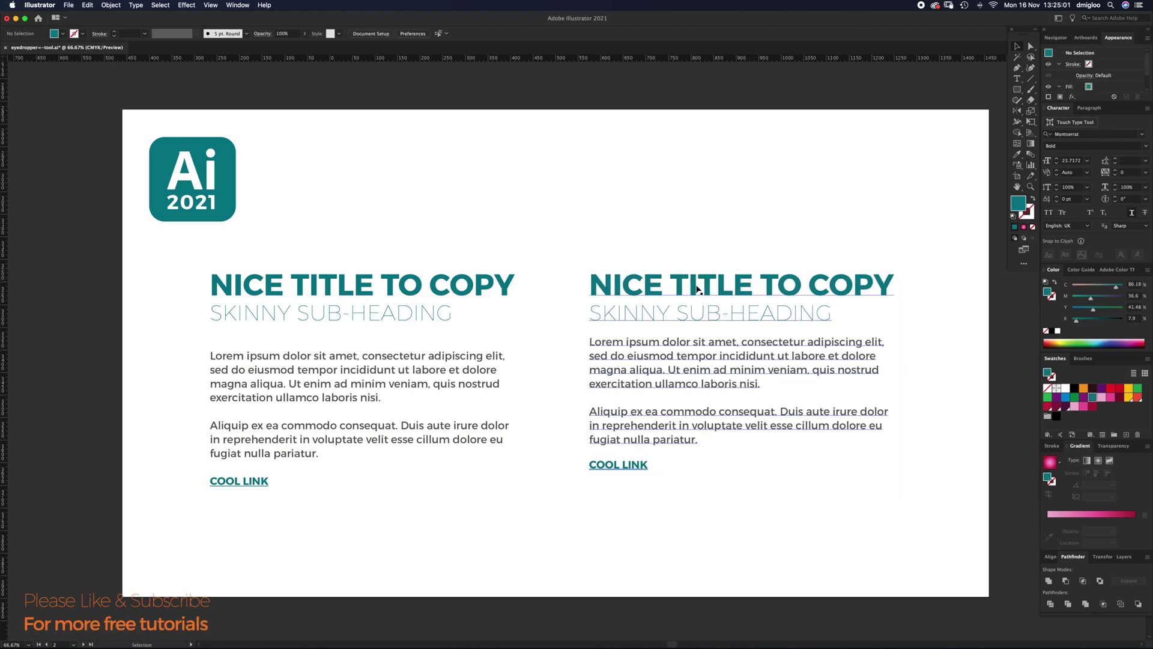